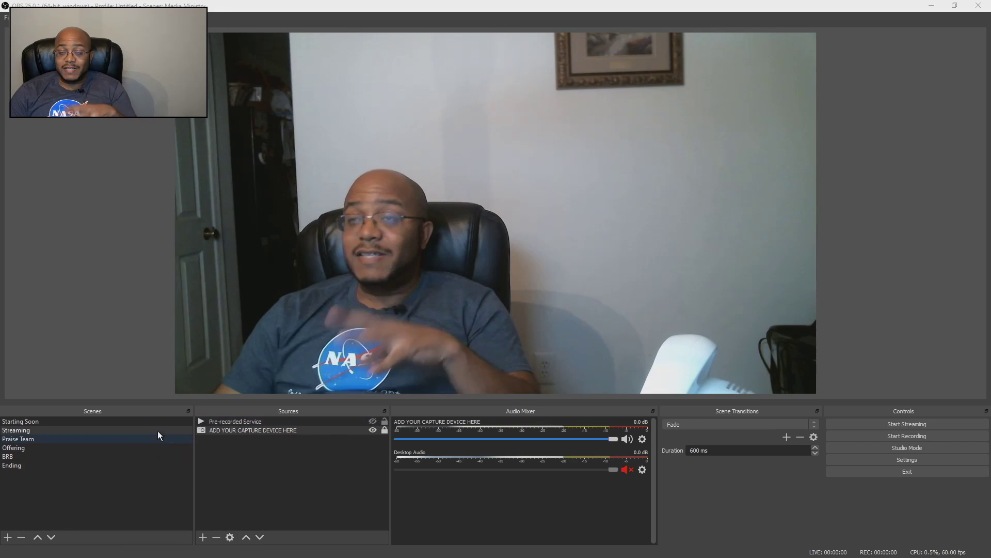
# Check the webcam settings unchanged, then duplicate Streaming as a new scene named 'easy worship'
pyautogui.doubleClick(291, 430)
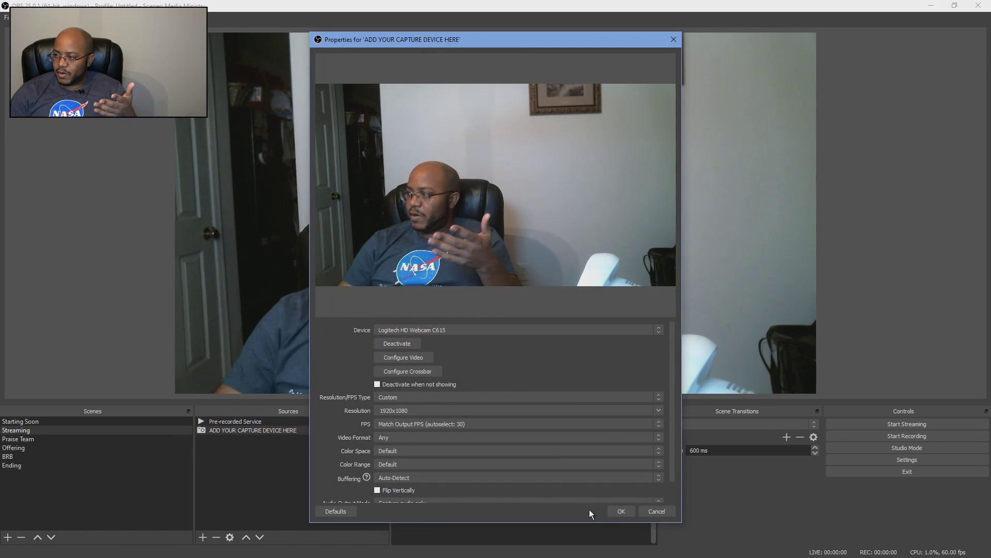
pyautogui.click(652, 511)
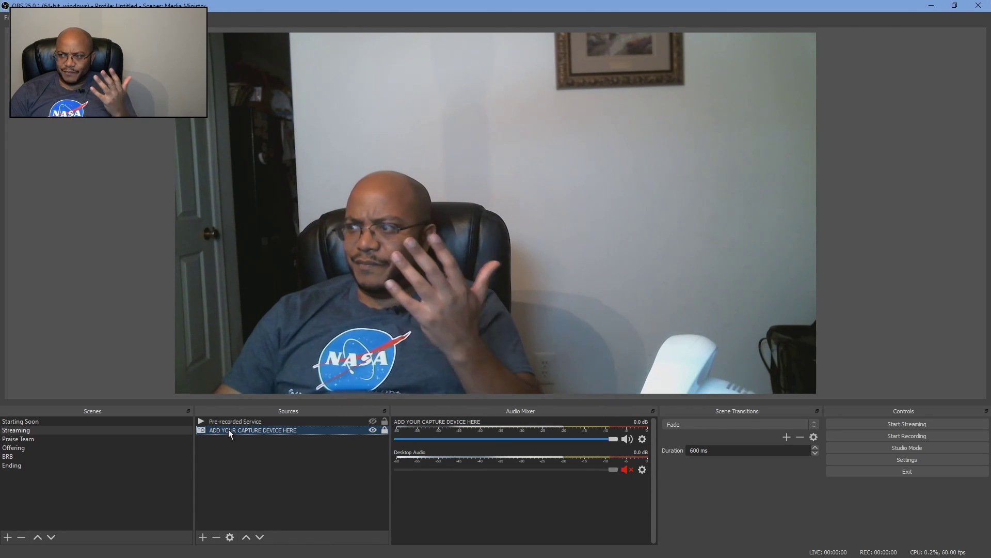
pyautogui.click(29, 429)
pyautogui.rightClick(30, 430)
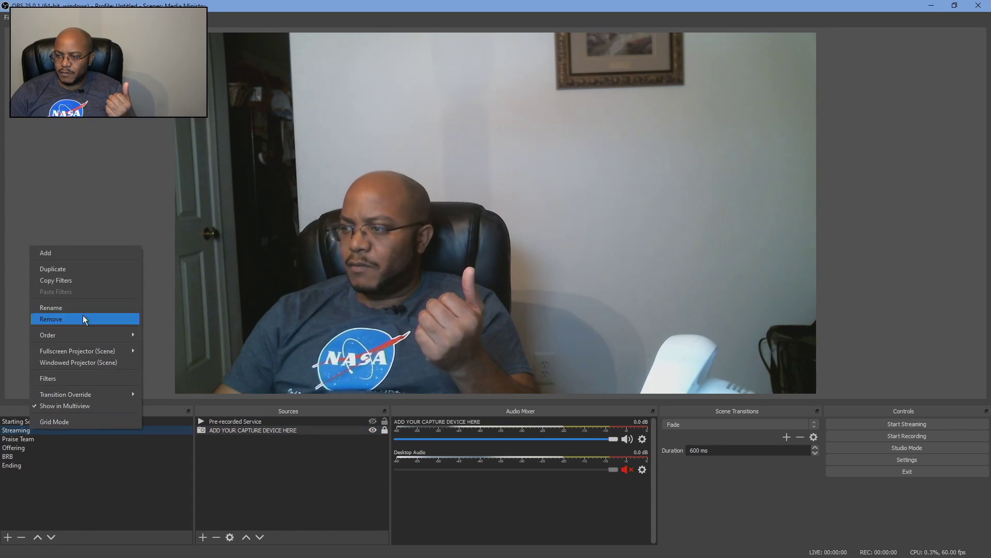
pyautogui.click(81, 477)
pyautogui.rightClick(27, 429)
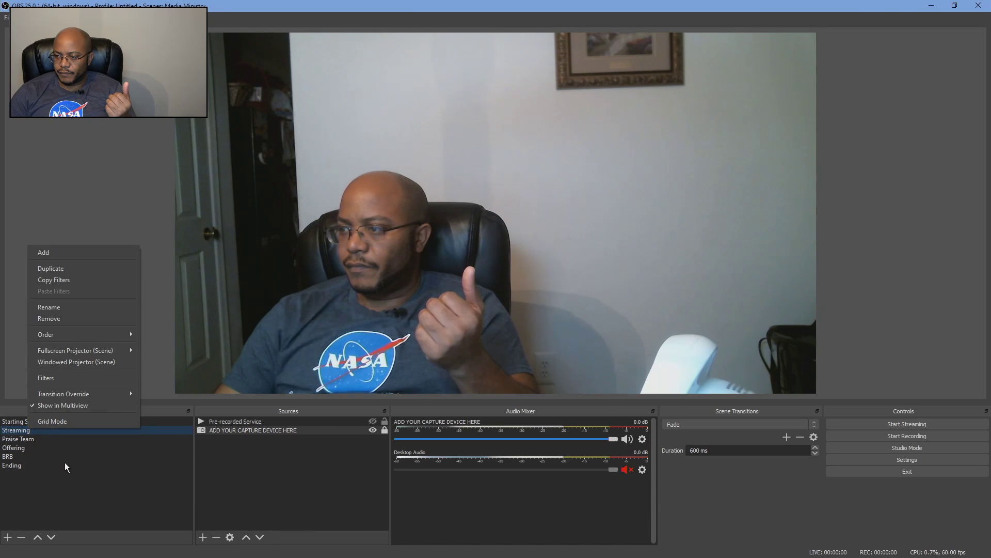
pyautogui.click(49, 268)
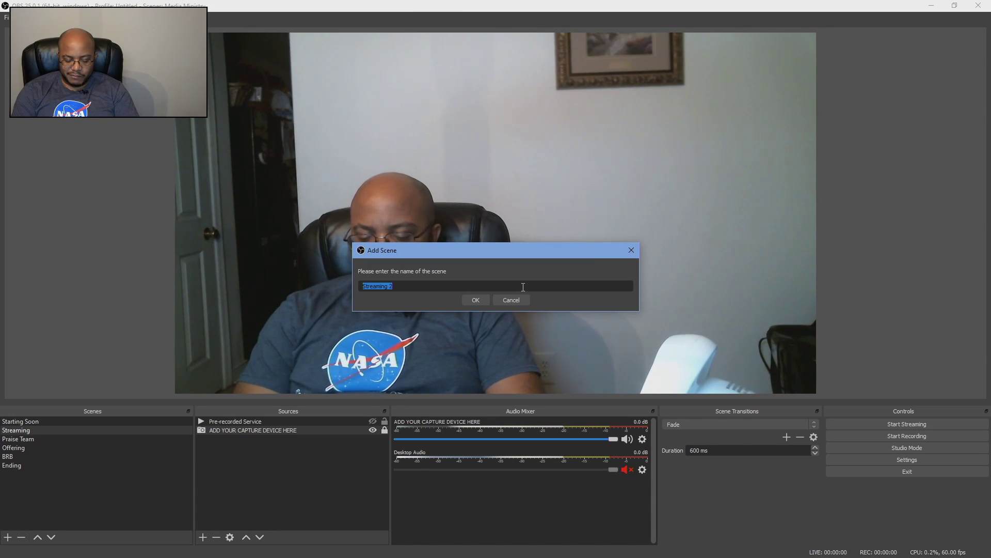
pyautogui.write('easy')
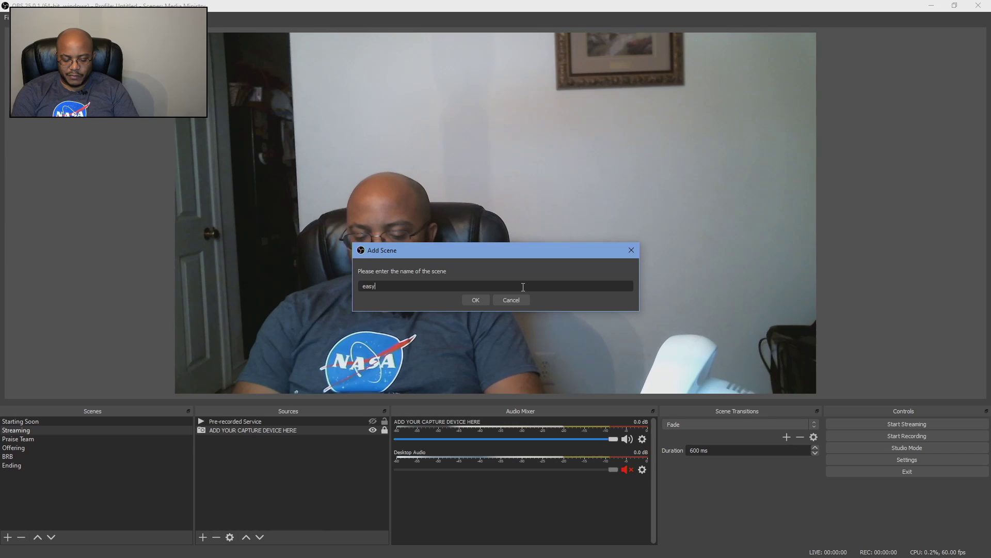
pyautogui.write(' worship')
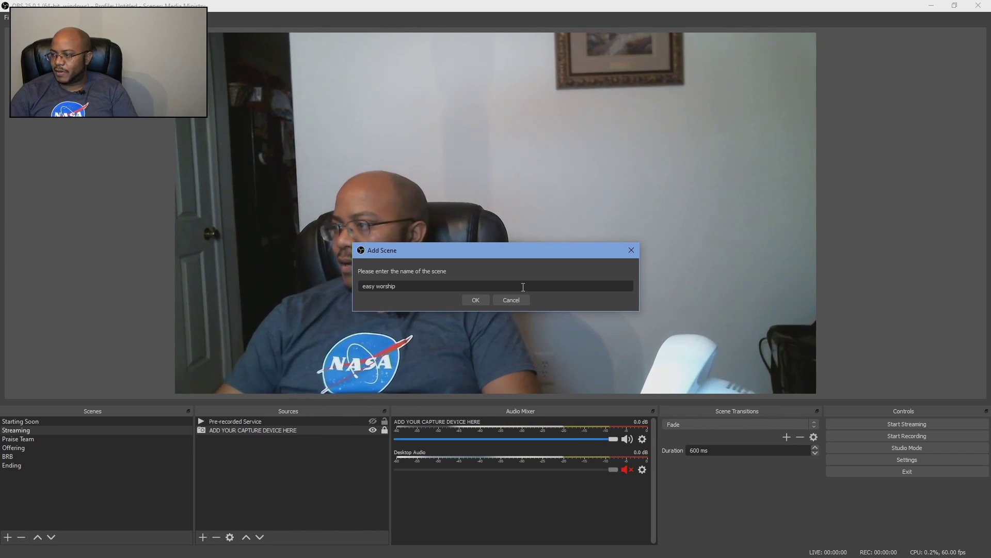
pyautogui.click(474, 300)
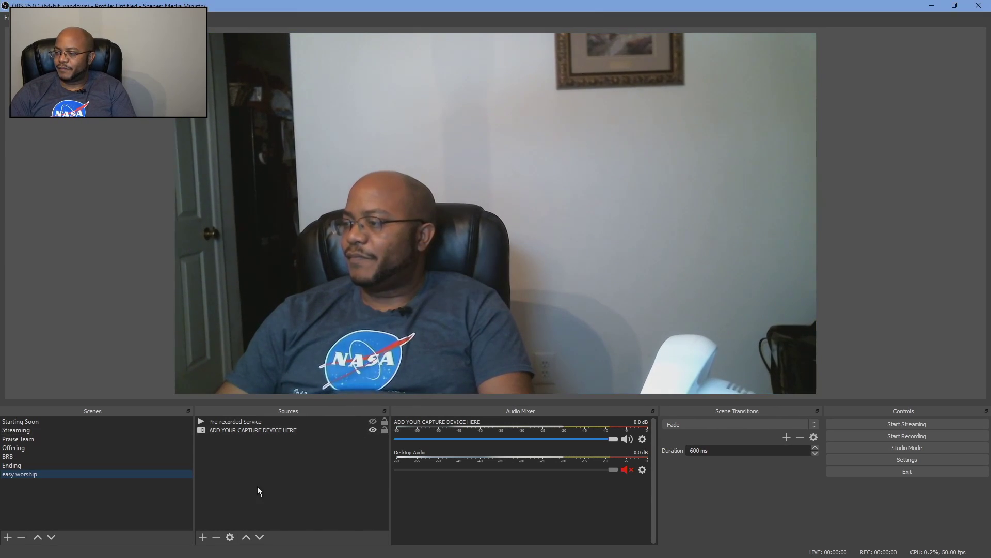
# Move the easy worship scene three places up, just under Streaming
pyautogui.click(37, 537)
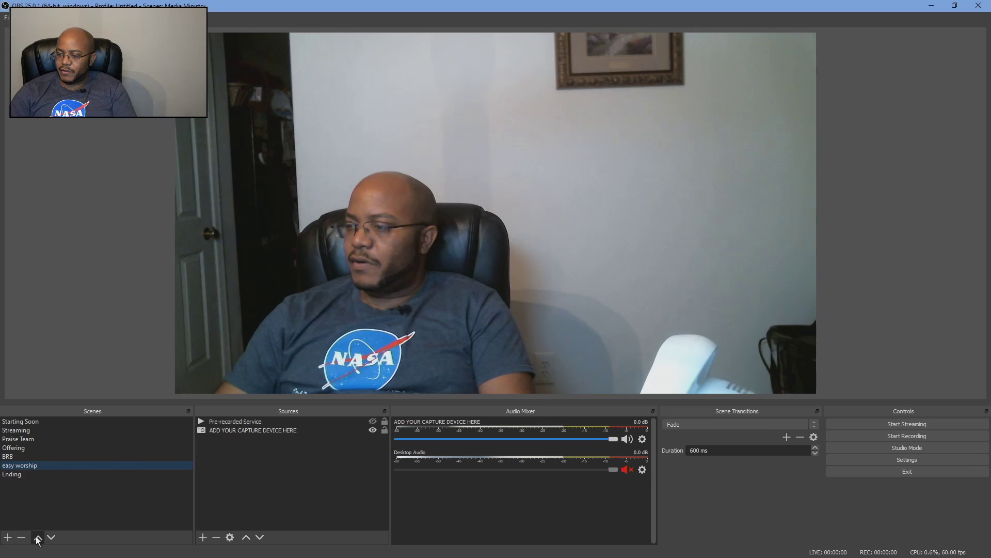
pyautogui.click(38, 537)
pyautogui.click(37, 536)
pyautogui.click(37, 537)
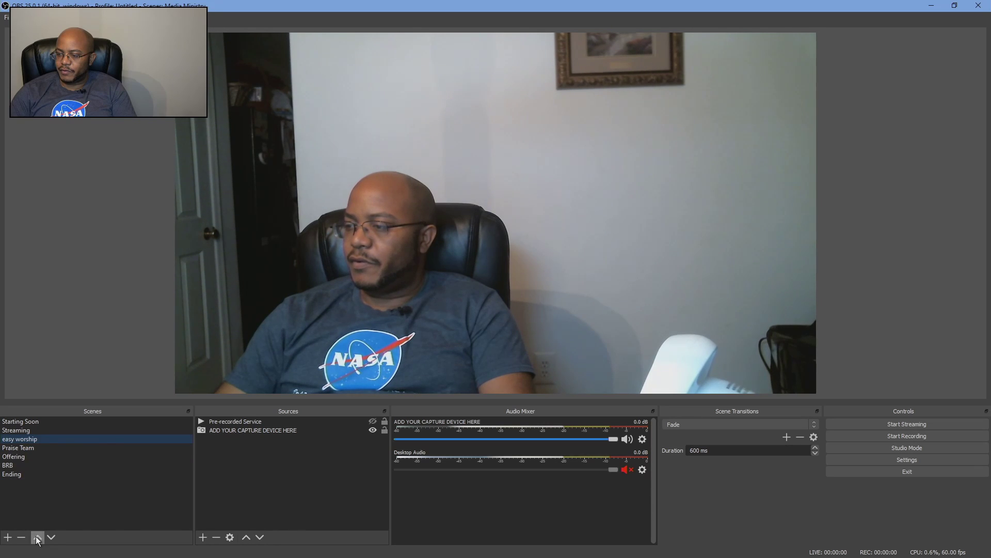
# Add a display capture source named 'monitor 2' that captures Display 2
pyautogui.click(202, 537)
pyautogui.click(254, 399)
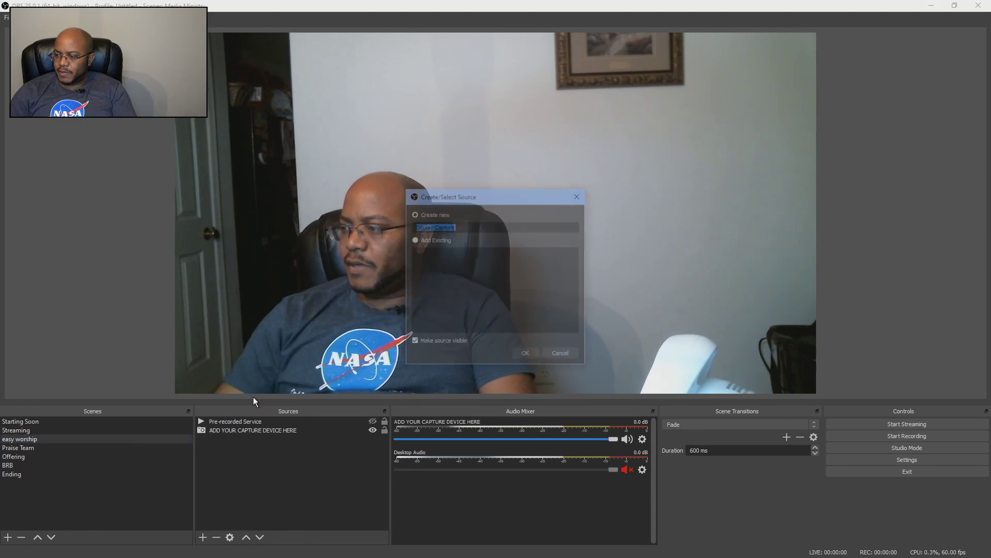
pyautogui.write('monitor 2')
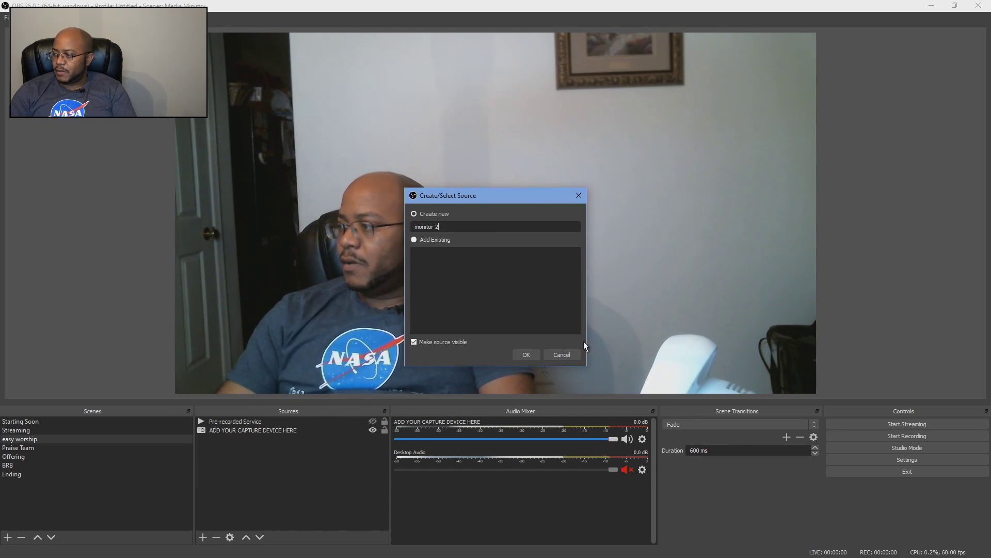
pyautogui.click(525, 355)
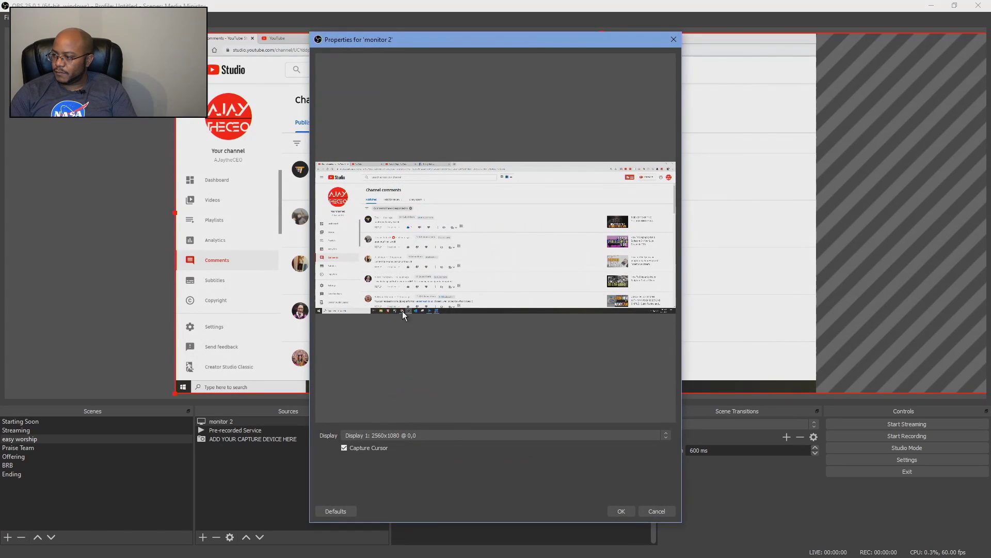
pyautogui.click(406, 435)
pyautogui.click(404, 446)
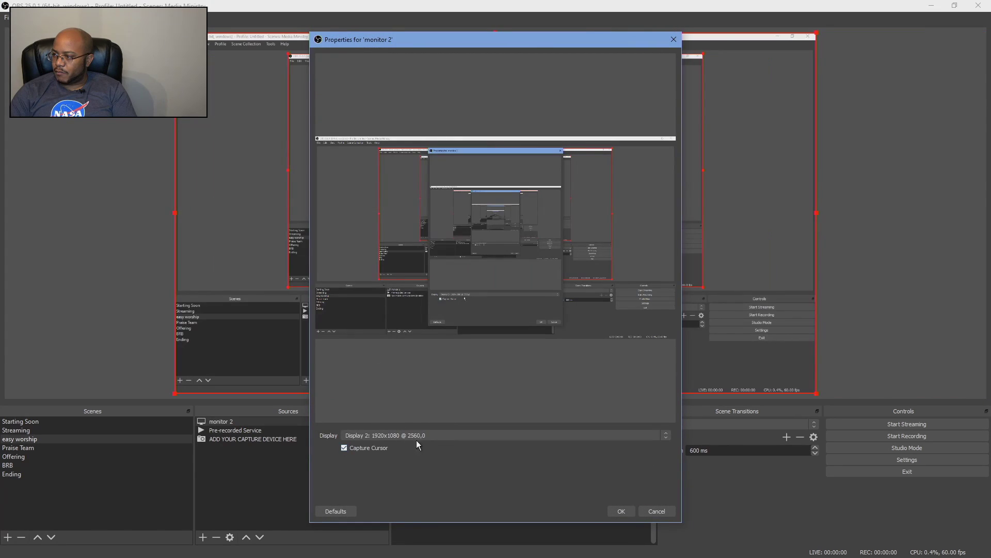
pyautogui.click(631, 511)
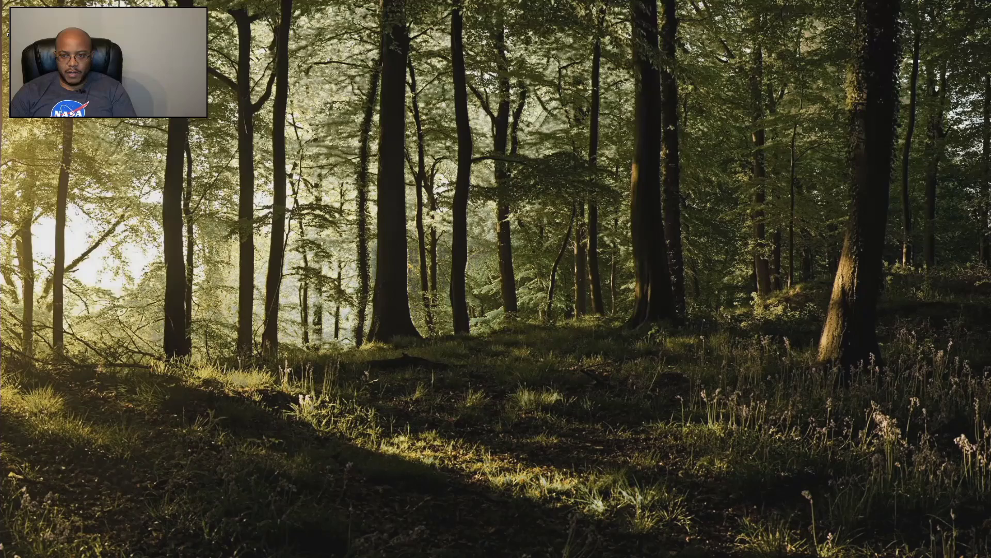
# Maximize EasyWorship, browse its themes library, then move the window onto the second display
pyautogui.moveTo(377, 106); pyautogui.dragTo(532, 107)
pyautogui.doubleClick(532, 106)
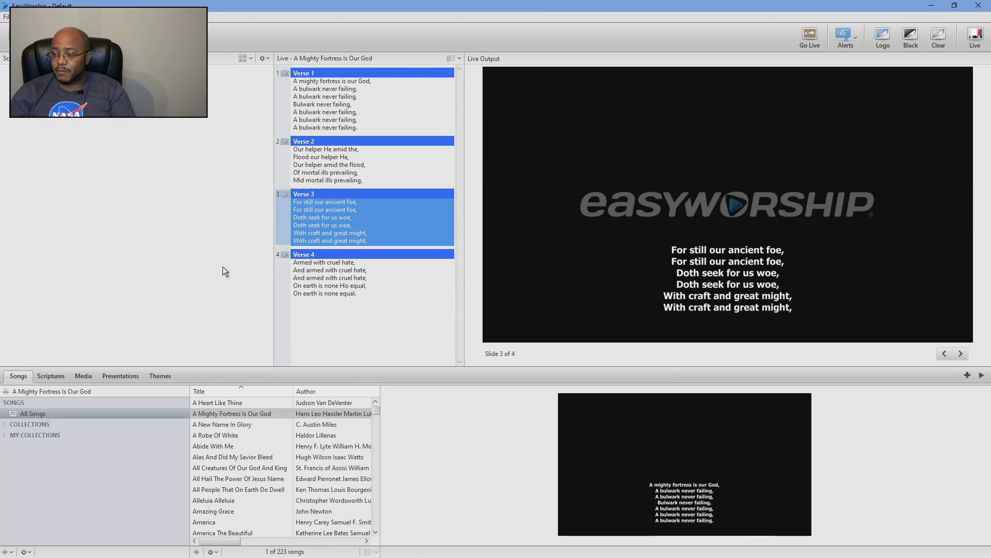
pyautogui.click(153, 376)
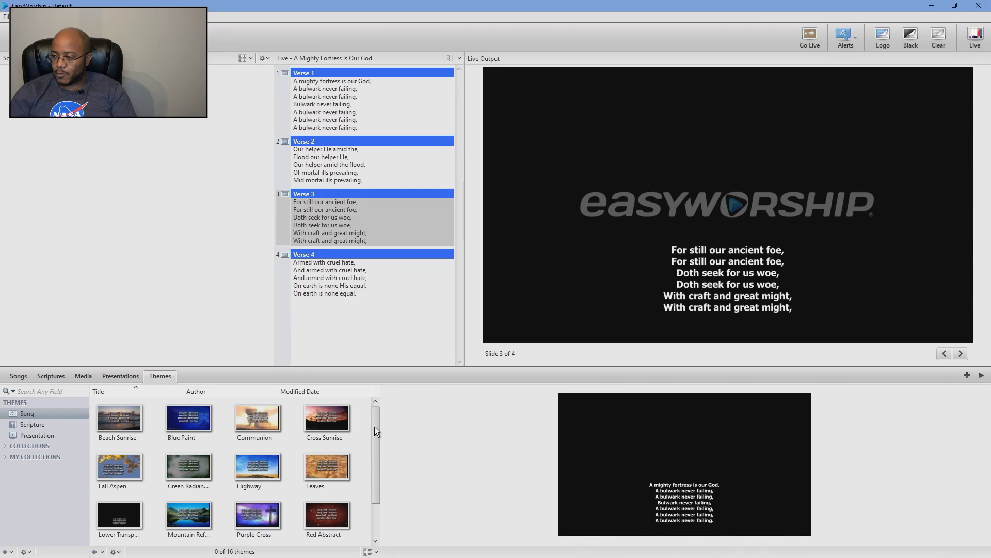
pyautogui.moveTo(376, 427); pyautogui.dragTo(378, 486)
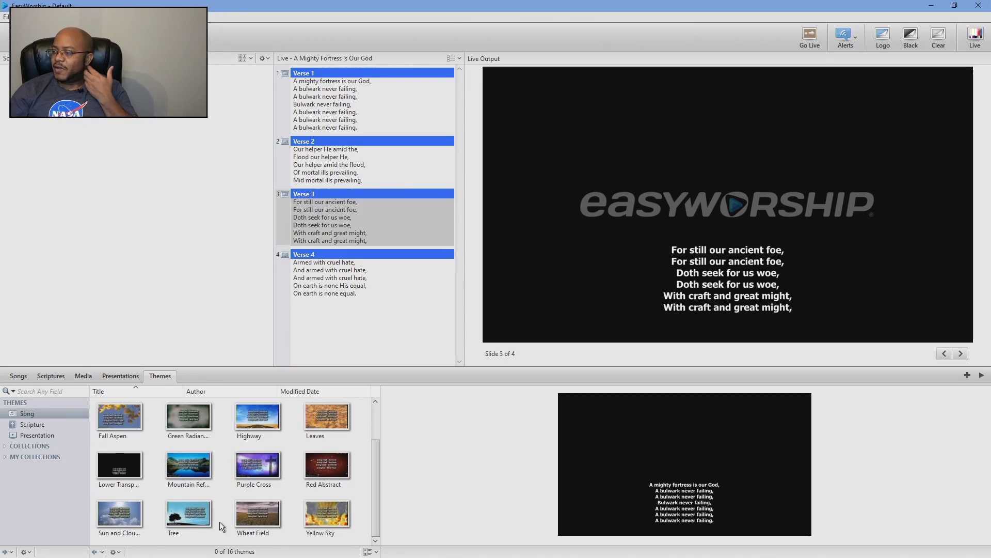
pyautogui.moveTo(812, 8); pyautogui.dragTo(0, 155)
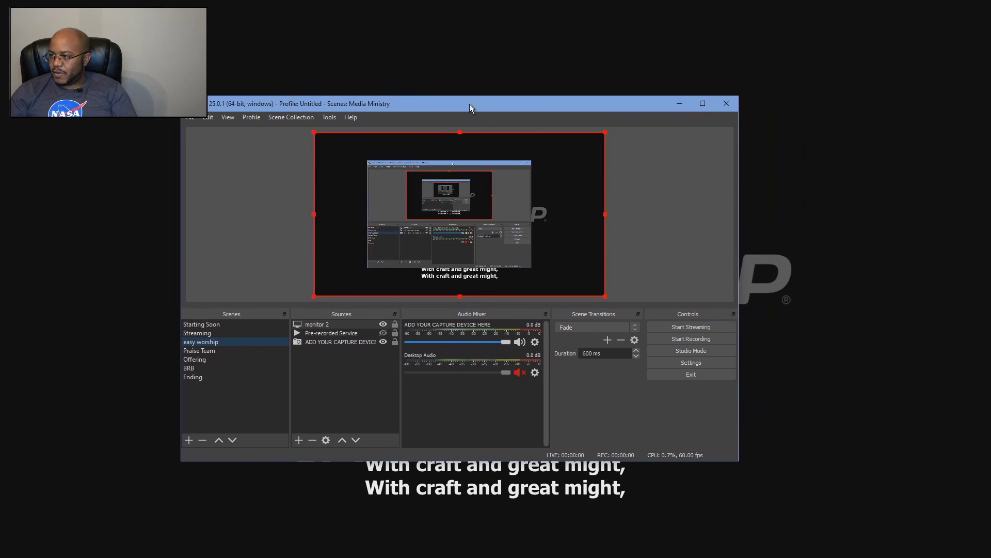
# Give monitor 2 a Color Key filter with a Custom Color key of black (#ff000000)
pyautogui.rightClick(326, 326)
pyautogui.click(348, 305)
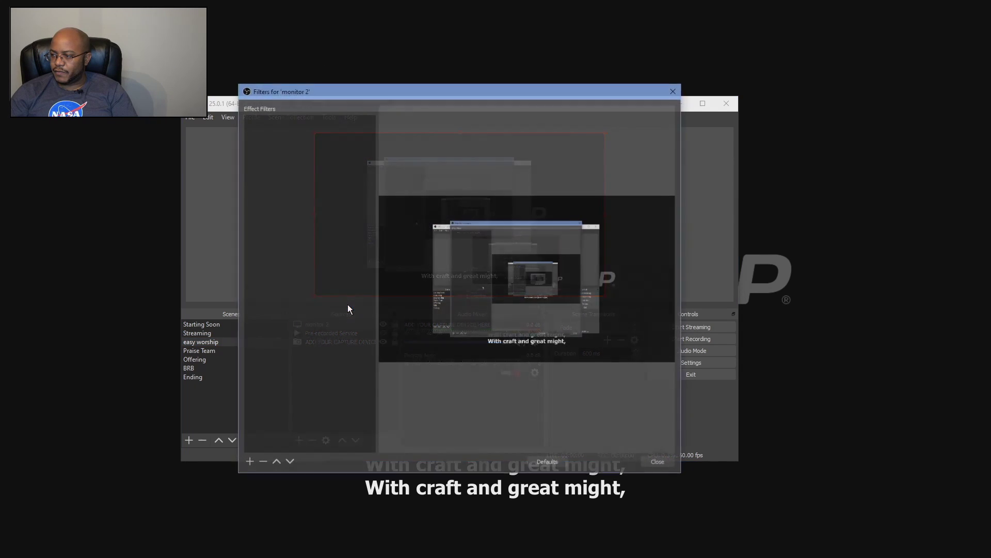
pyautogui.click(247, 462)
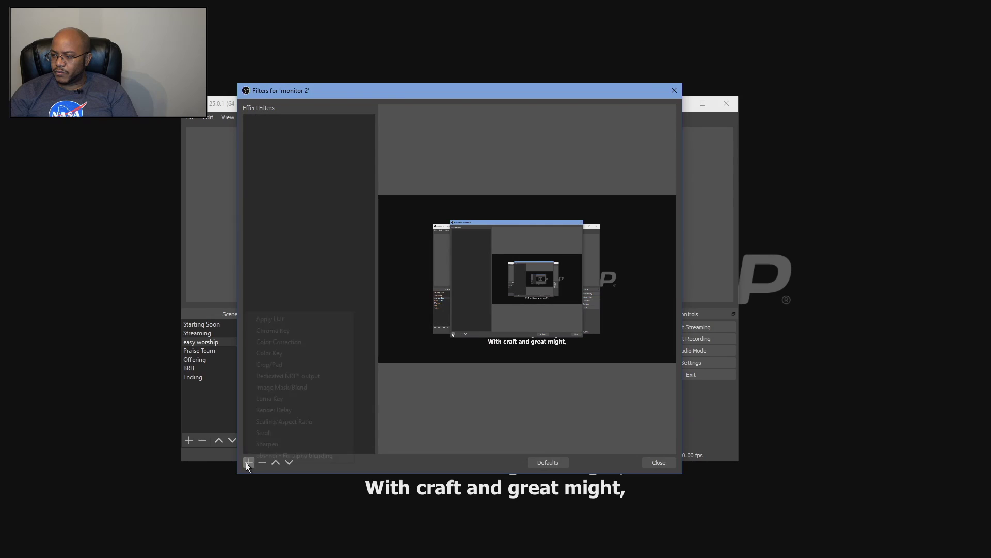
pyautogui.click(292, 353)
pyautogui.click(440, 300)
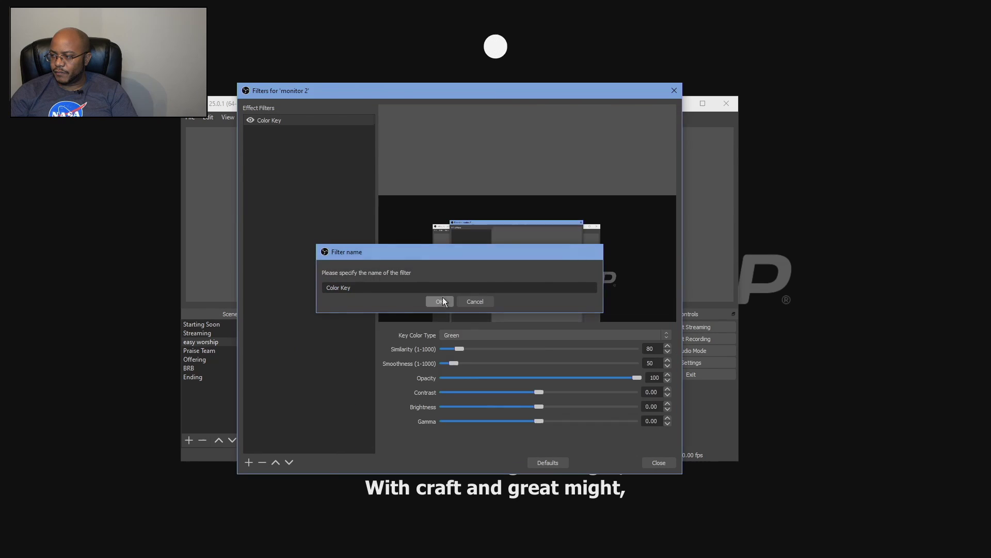
pyautogui.click(646, 335)
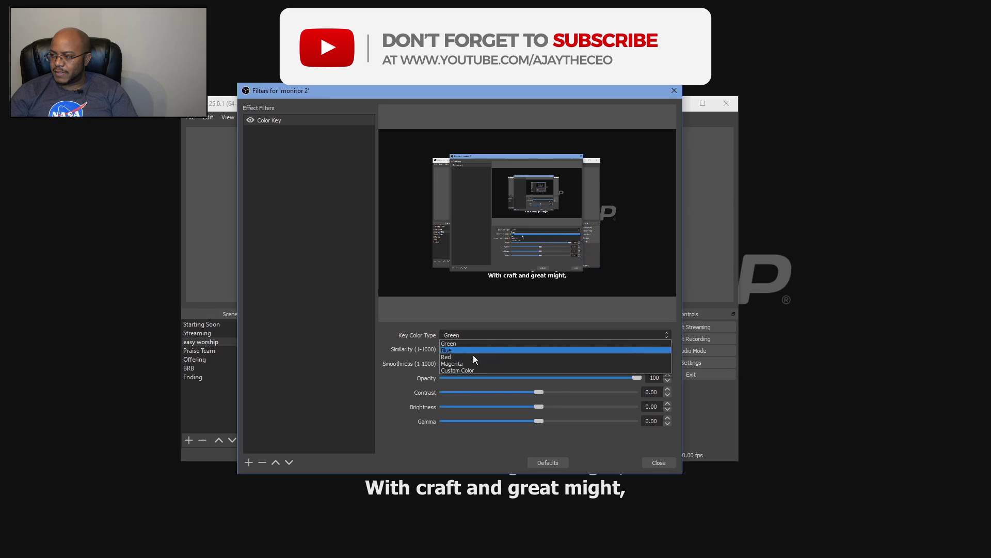
pyautogui.click(457, 370)
pyautogui.click(599, 350)
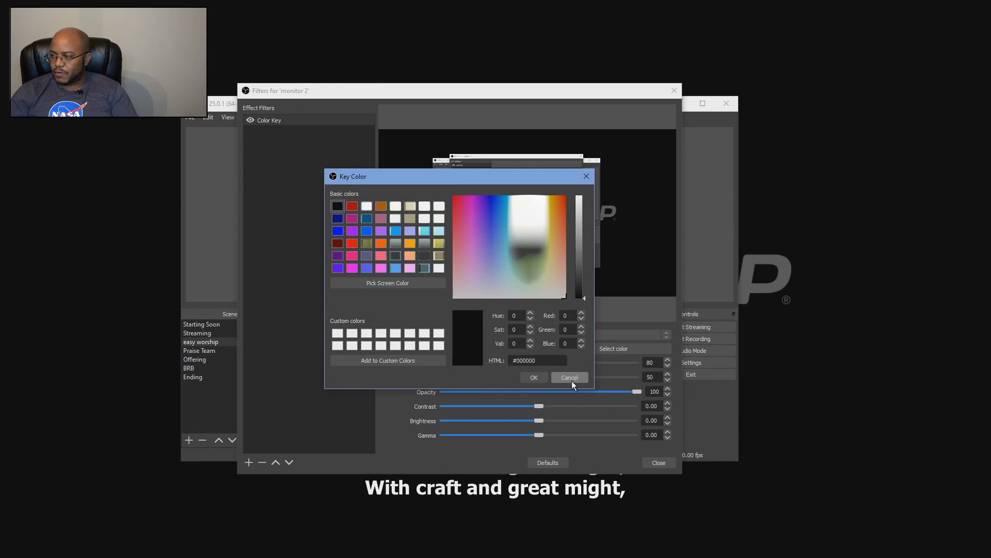
pyautogui.click(533, 378)
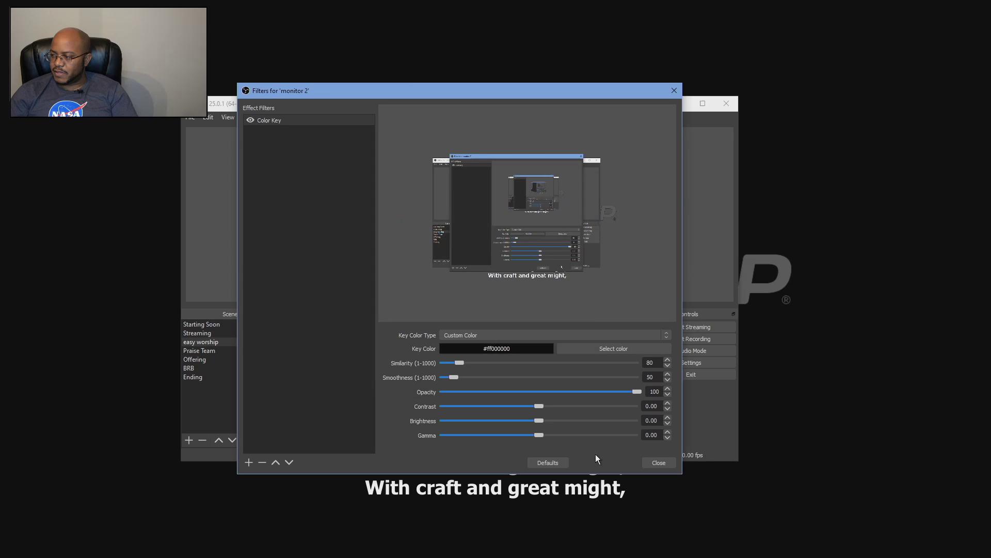
pyautogui.click(669, 463)
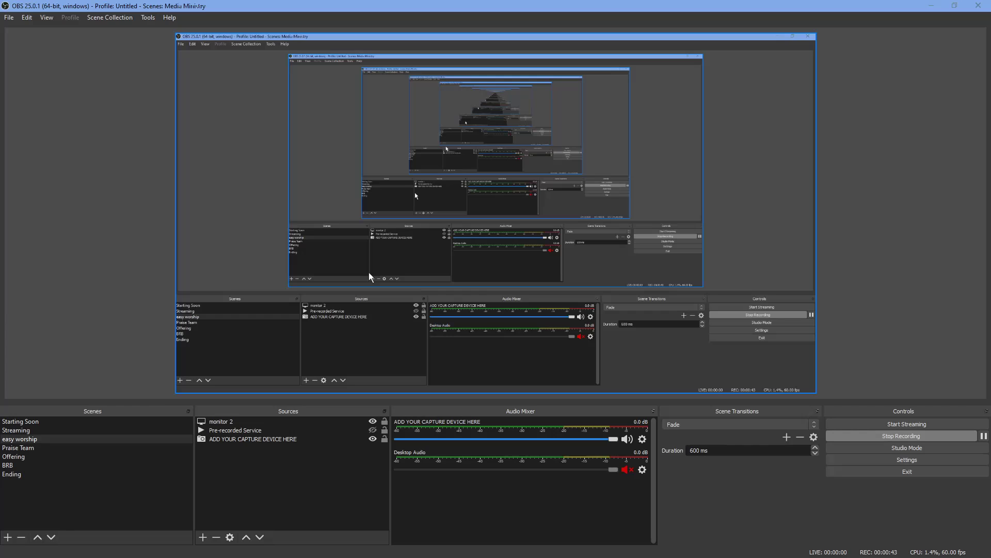
# Compare scenes with monitor 2 shown and hidden, finally leaving monitor 2 hidden
pyautogui.click(371, 421)
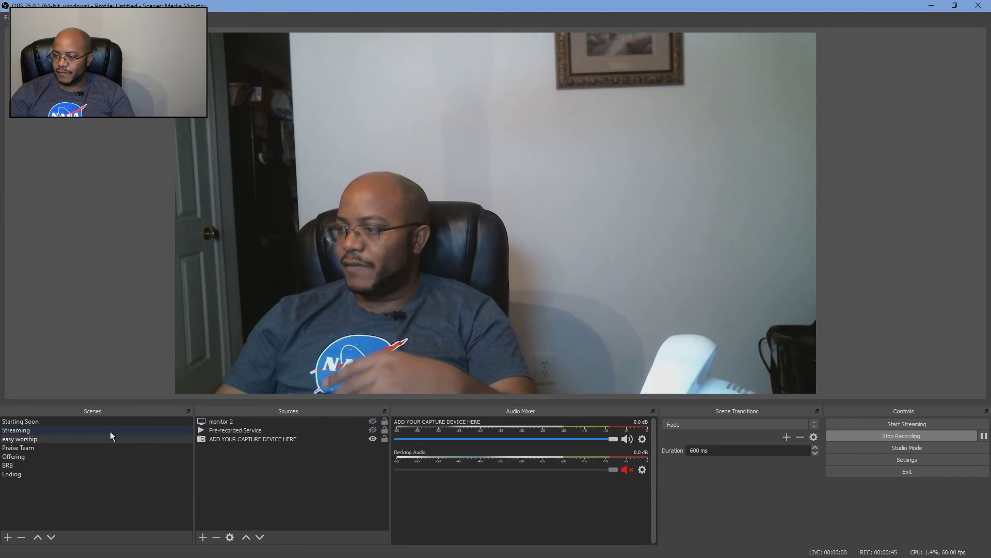
pyautogui.click(31, 430)
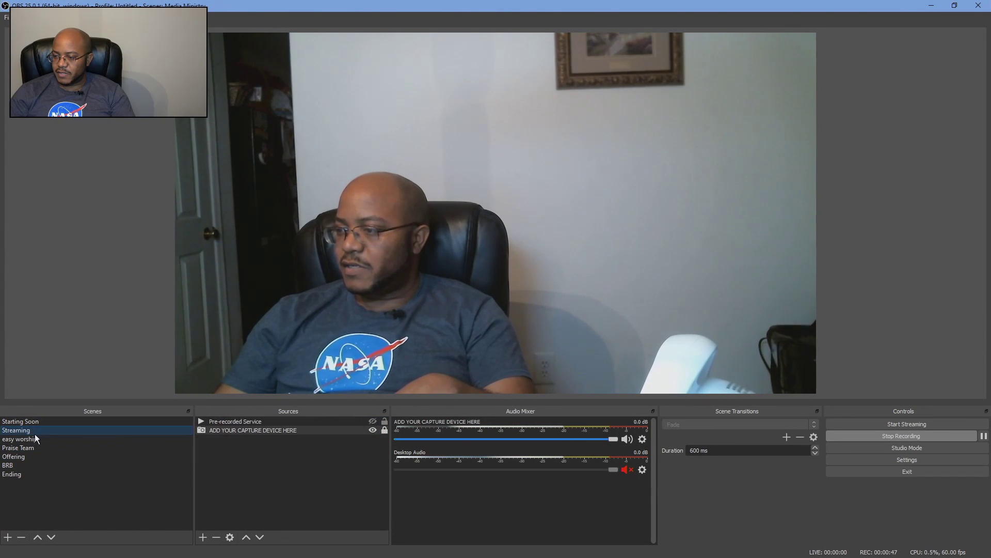
pyautogui.click(35, 439)
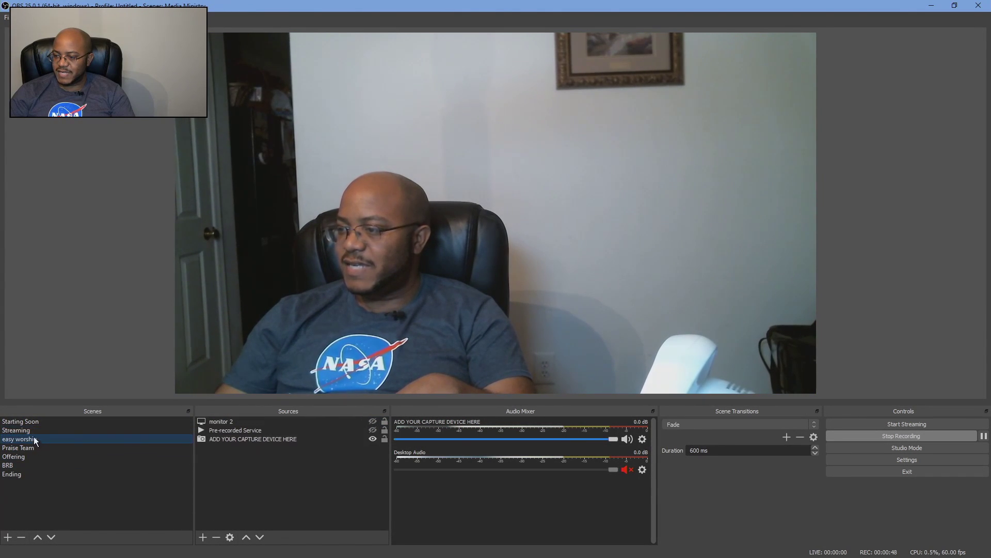
pyautogui.click(373, 422)
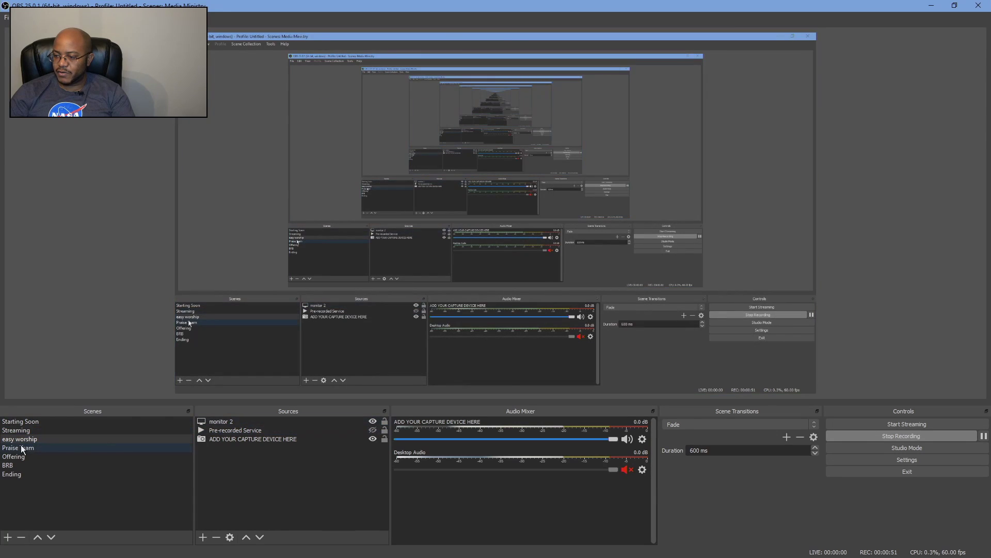
pyautogui.click(27, 430)
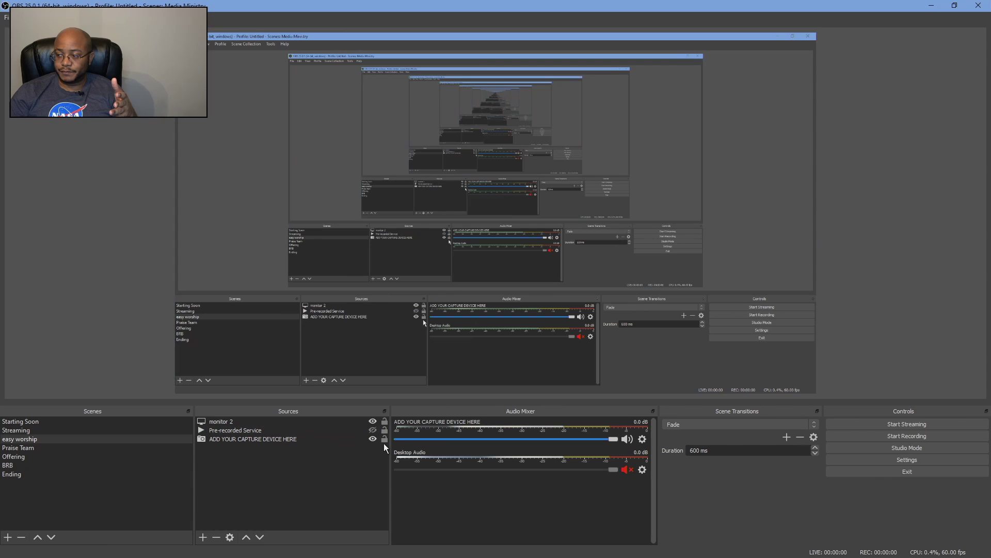
pyautogui.click(373, 420)
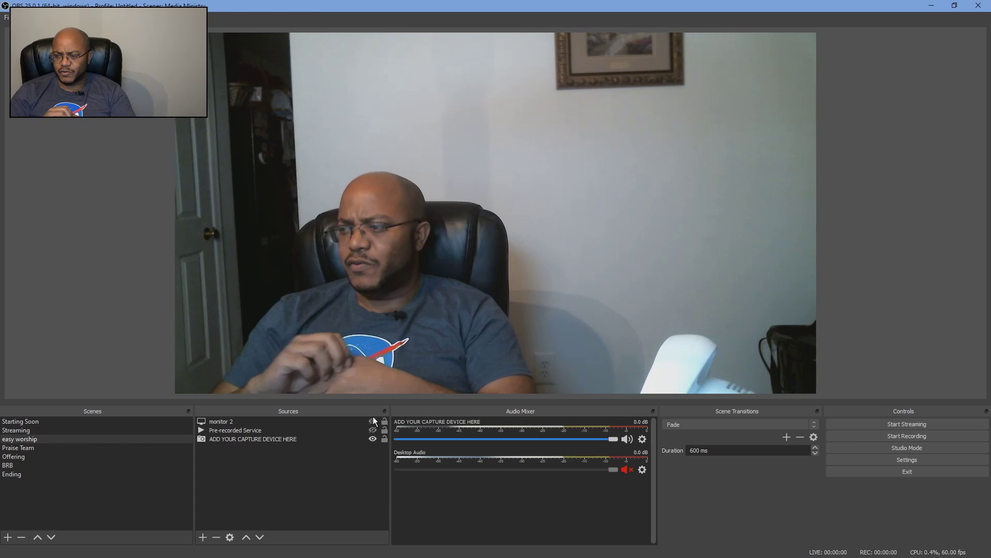
# Rename the easy worship scene to 'EW lower3rd'
pyautogui.rightClick(25, 436)
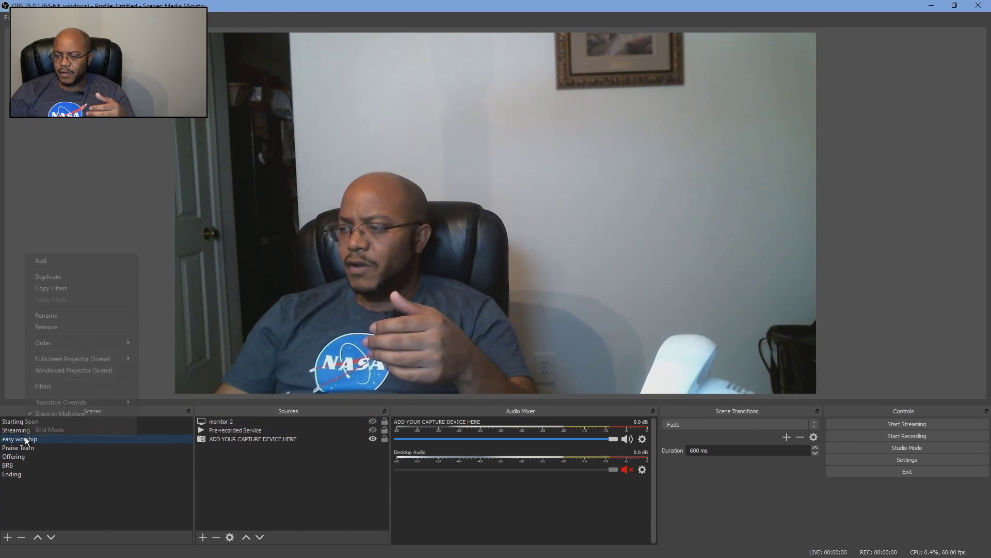
pyautogui.click(61, 316)
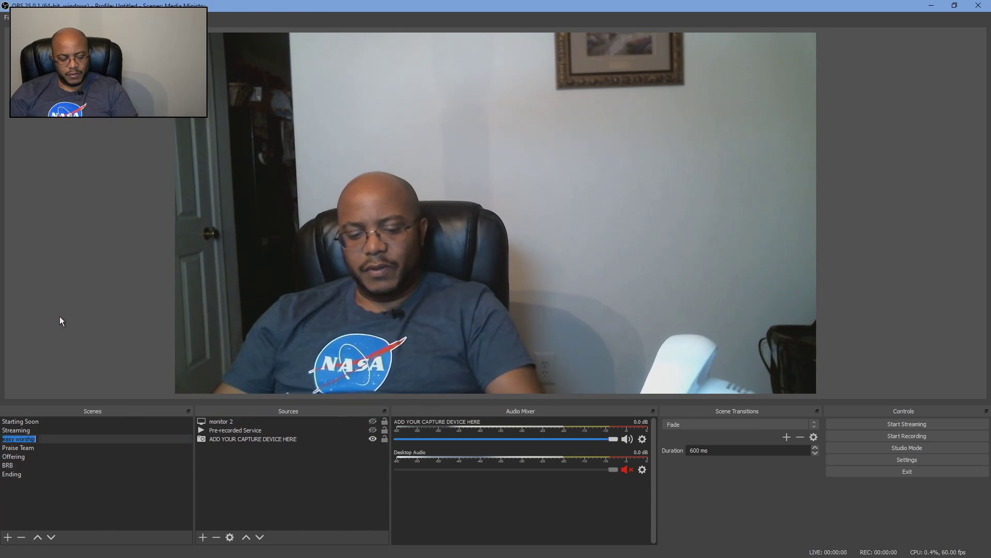
pyautogui.write('EW lower')
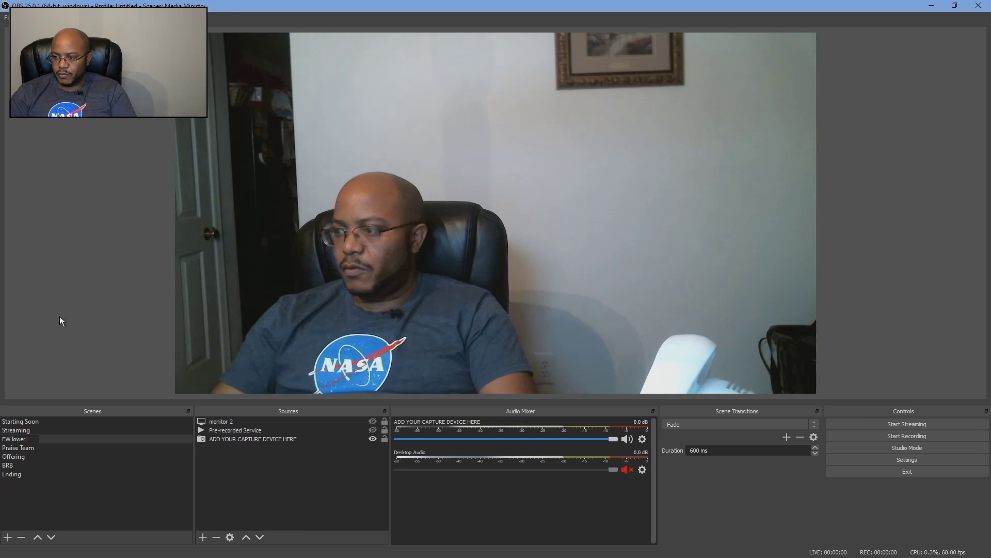
pyautogui.write('3rd')
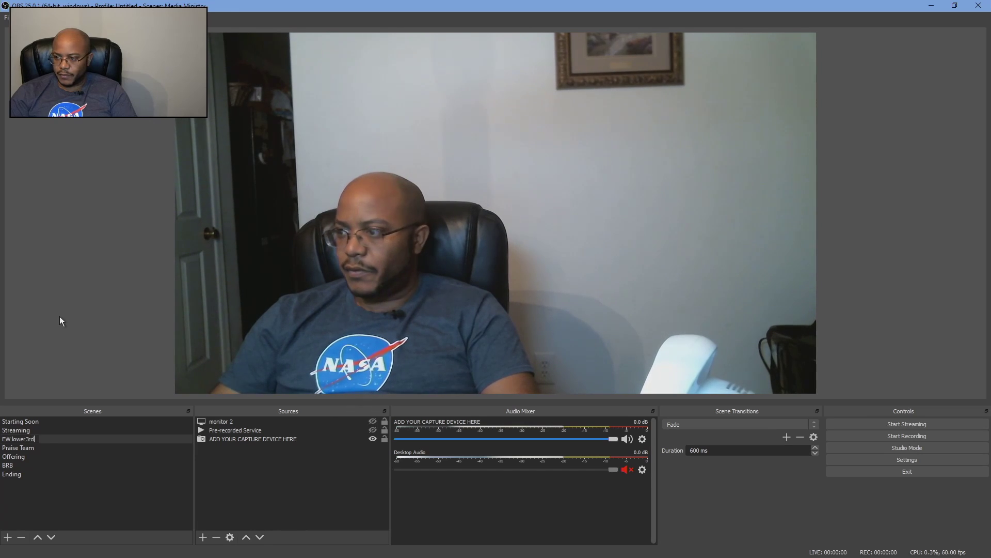
# Duplicate EW lower3rd as 'EW full' and move it four places up, directly below EW lower3rd
pyautogui.rightClick(31, 442)
pyautogui.click(70, 282)
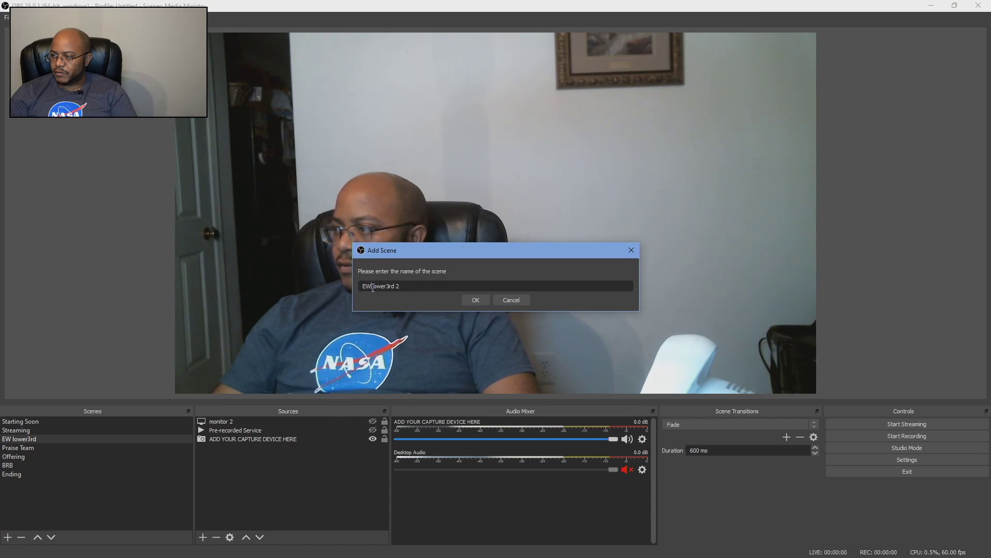
pyautogui.write('full')
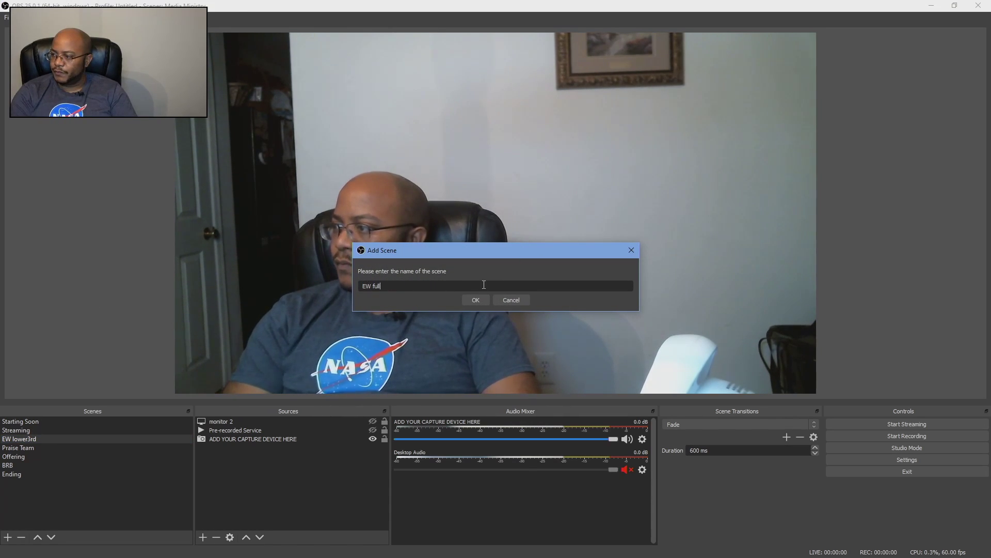
pyautogui.press('Return')
pyautogui.click(38, 537)
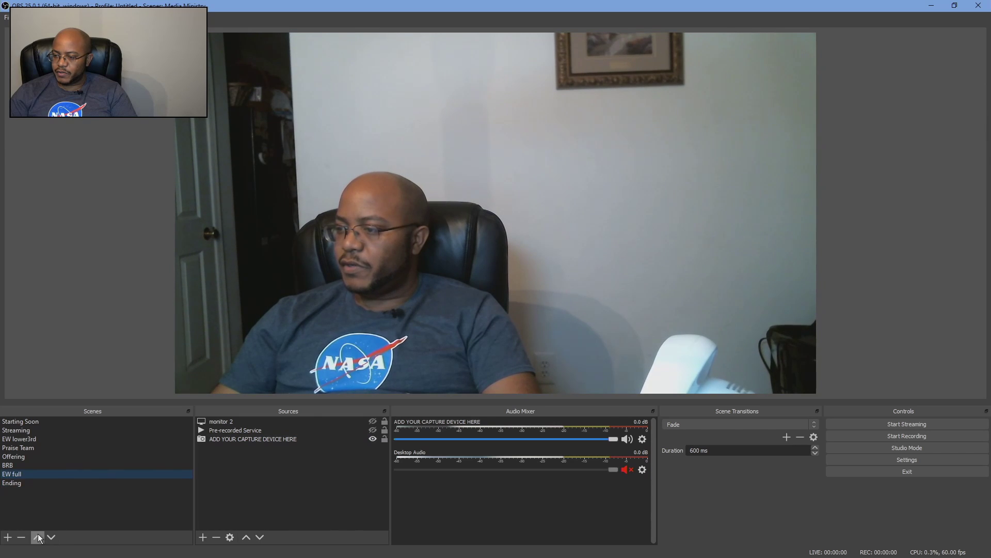
pyautogui.click(38, 537)
pyautogui.click(38, 537)
pyautogui.click(38, 537)
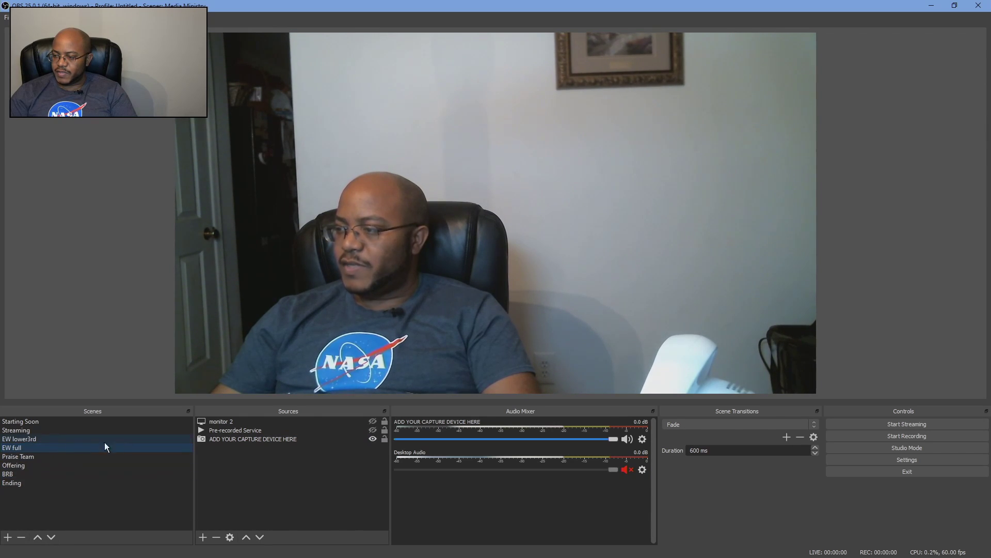
# Review the Color Key filter on monitor 2 in the EW full scene, then close it
pyautogui.click(252, 421)
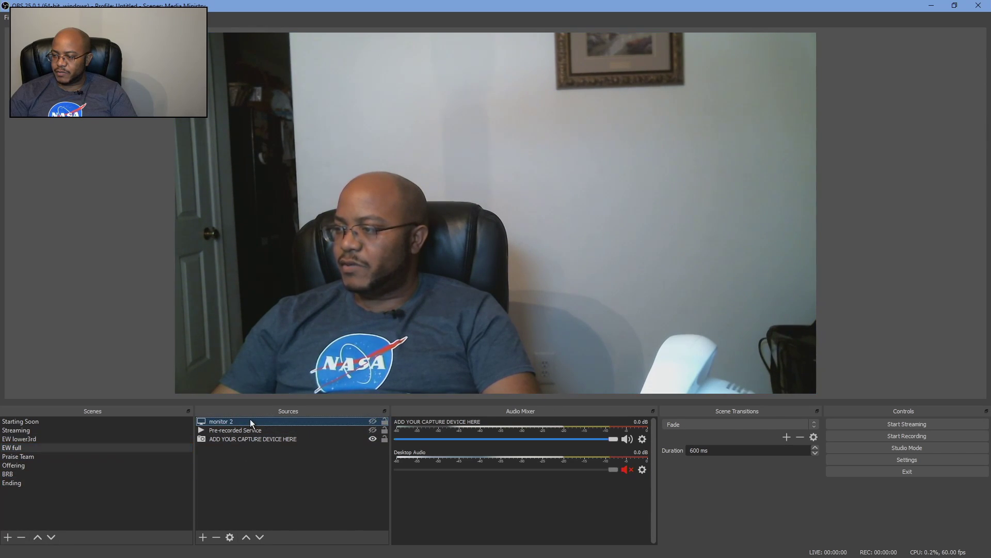
pyautogui.rightClick(252, 421)
pyautogui.click(269, 402)
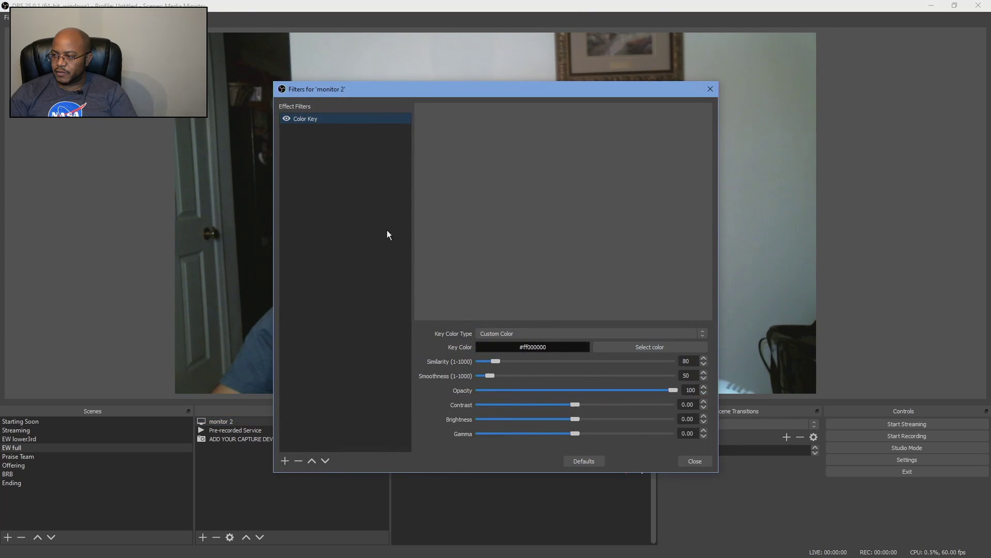
pyautogui.click(694, 460)
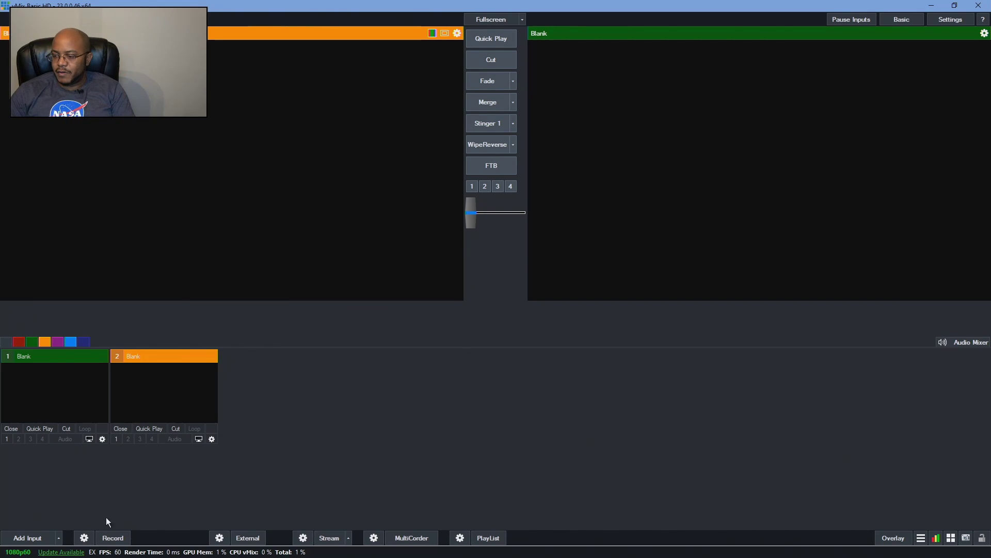
# Add the Logitech HD Webcam C615 camera as vMix input 1
pyautogui.click(60, 541)
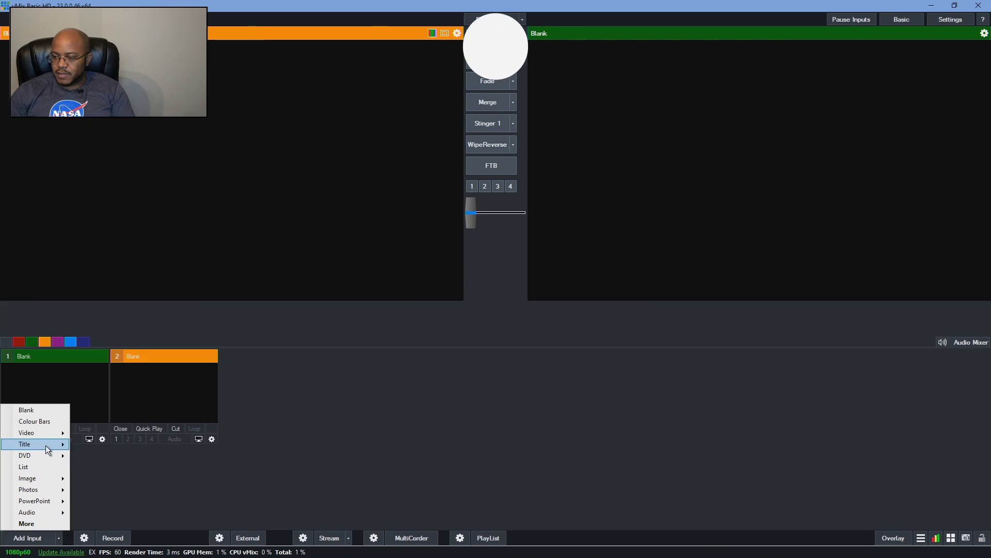
pyautogui.click(28, 542)
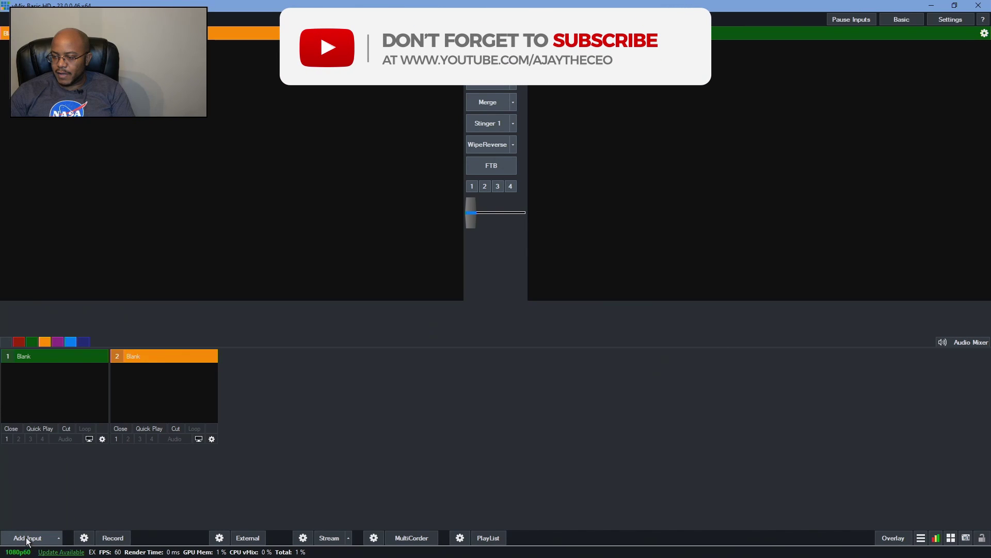
pyautogui.click(28, 540)
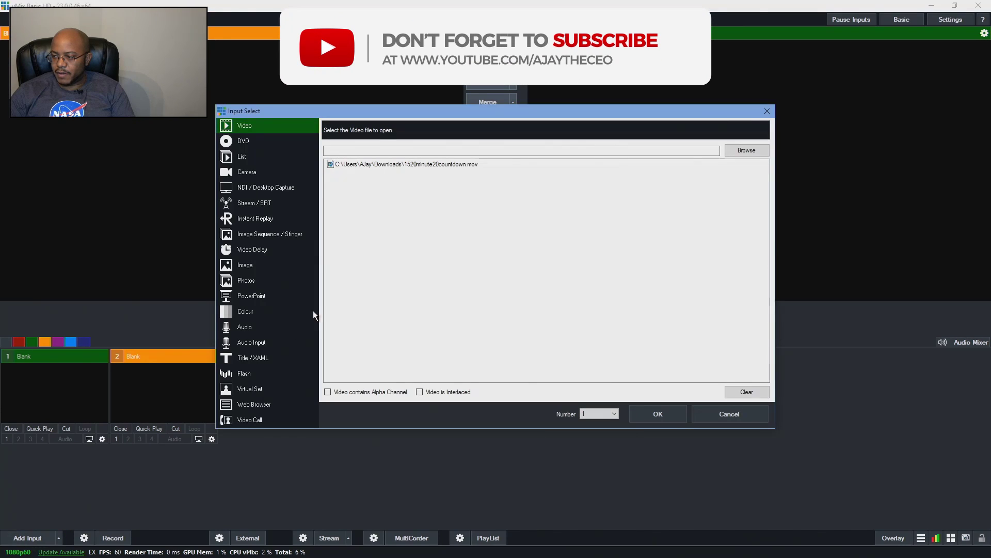
pyautogui.click(248, 170)
pyautogui.click(587, 126)
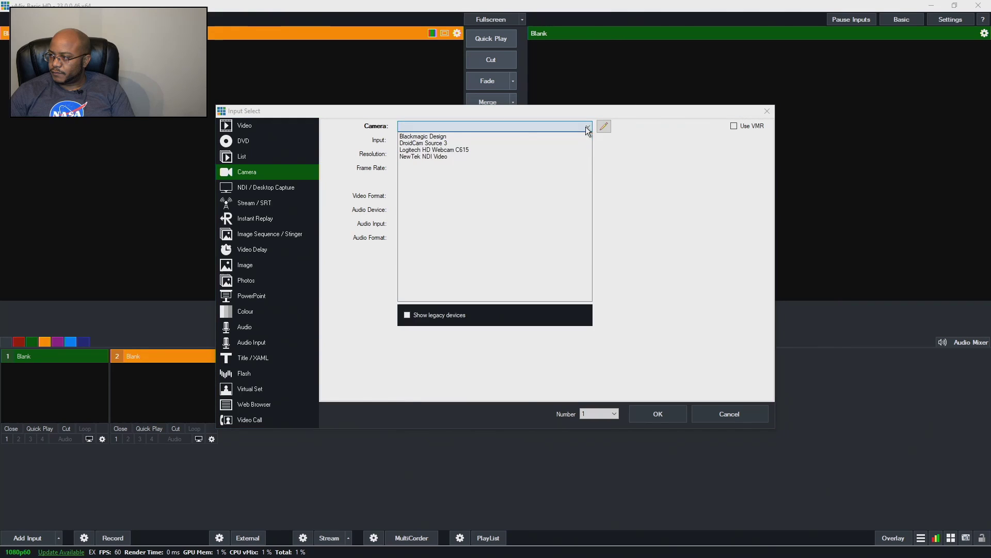
pyautogui.click(432, 150)
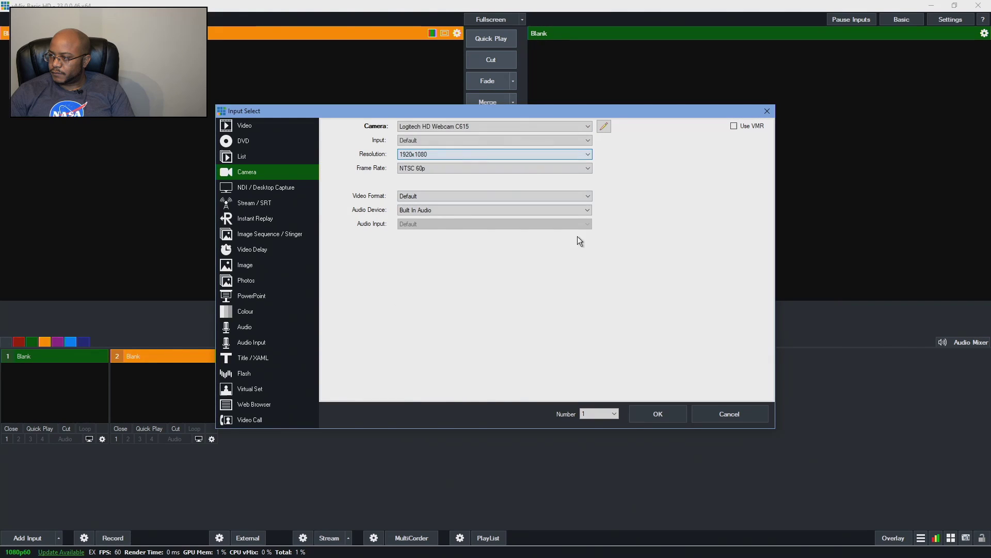
pyautogui.click(658, 414)
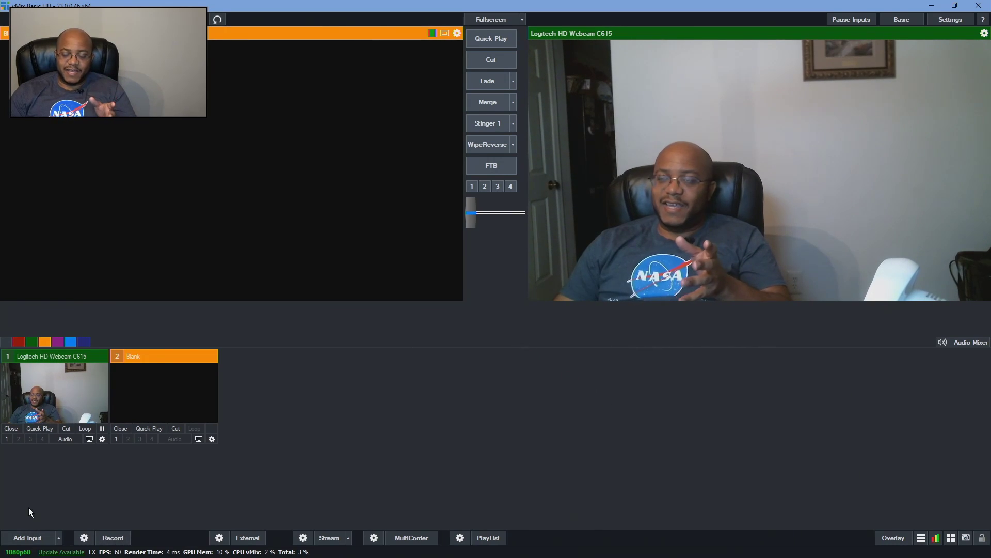
# Add a Local Desktop Capture of Display2 as vMix input 2
pyautogui.click(29, 538)
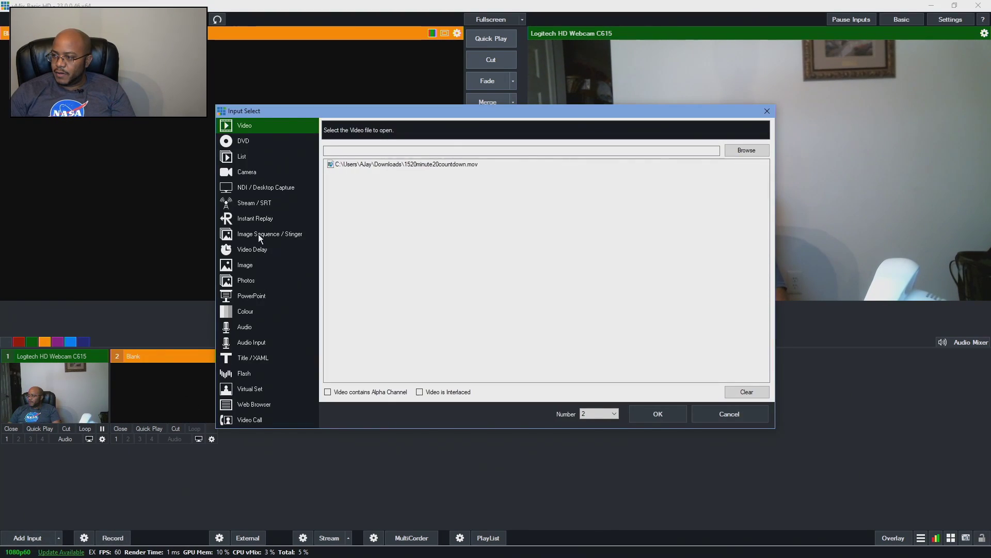
pyautogui.click(265, 187)
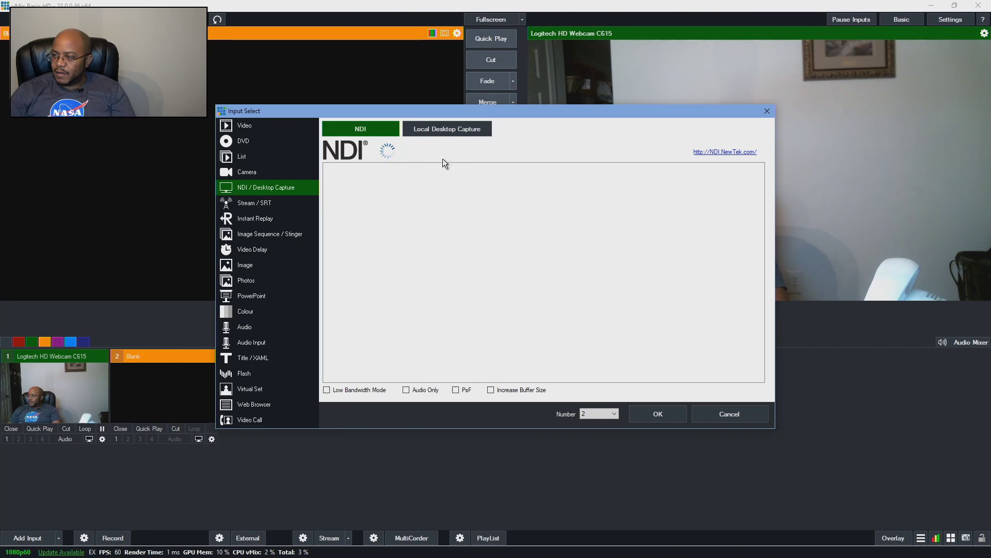
pyautogui.click(466, 128)
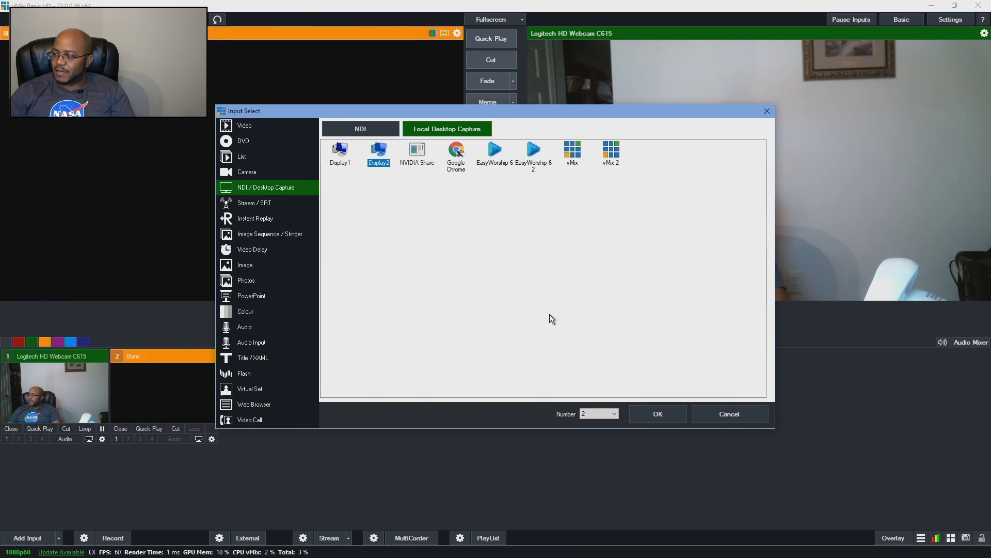
pyautogui.click(661, 415)
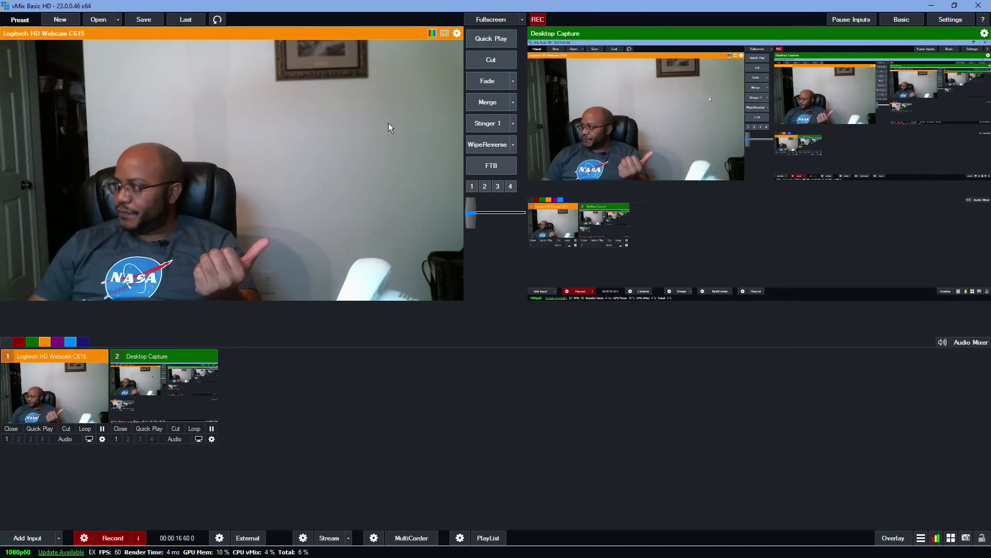
# Restore the vMix window and set the Desktop Capture's Colour Key to black with the eyedropper
pyautogui.doubleClick(443, 5)
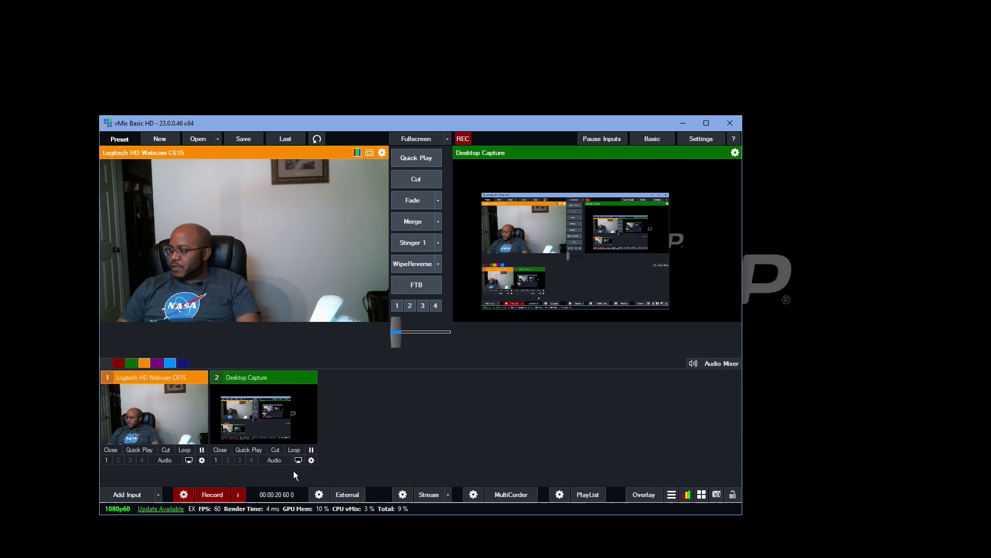
pyautogui.click(313, 460)
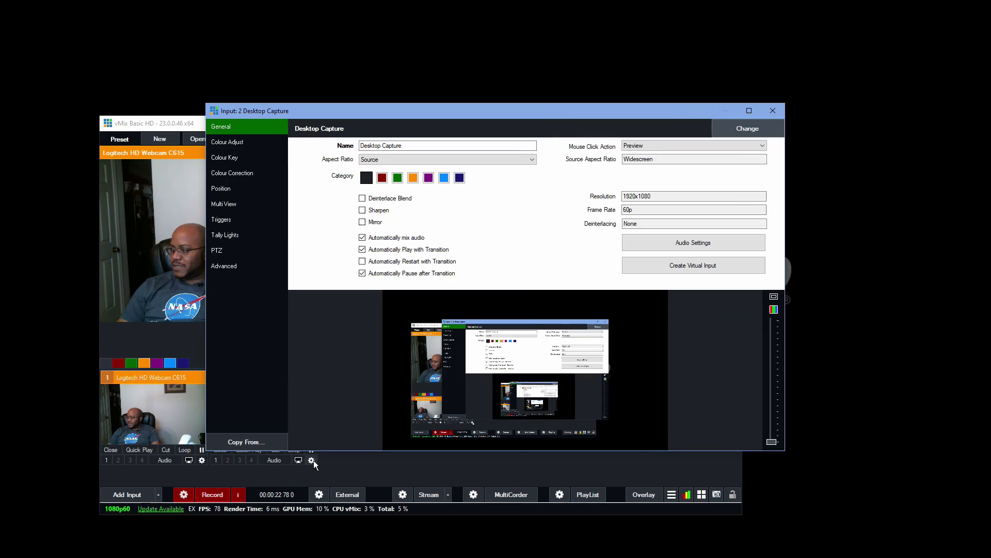
pyautogui.click(231, 158)
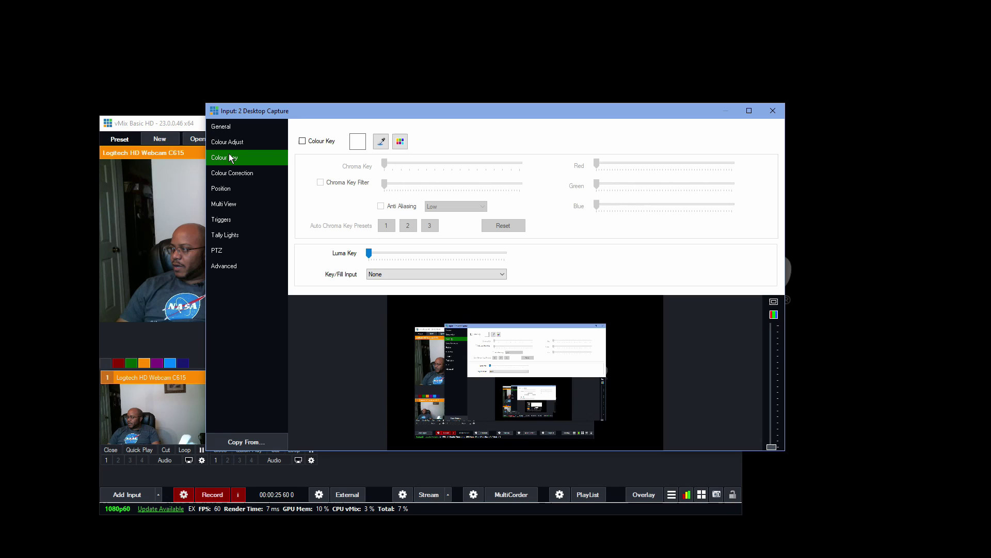
pyautogui.click(380, 141)
pyautogui.click(406, 212)
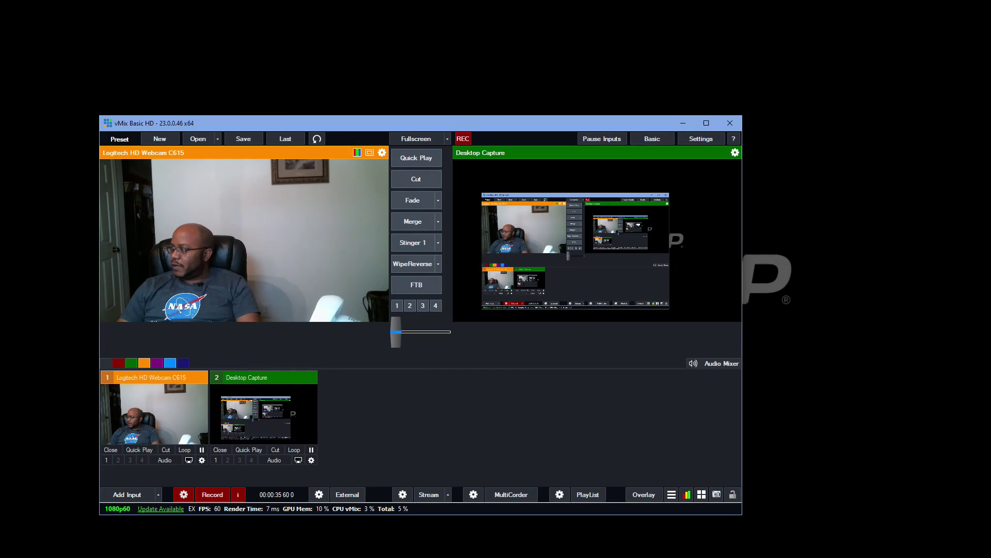
pyautogui.click(773, 111)
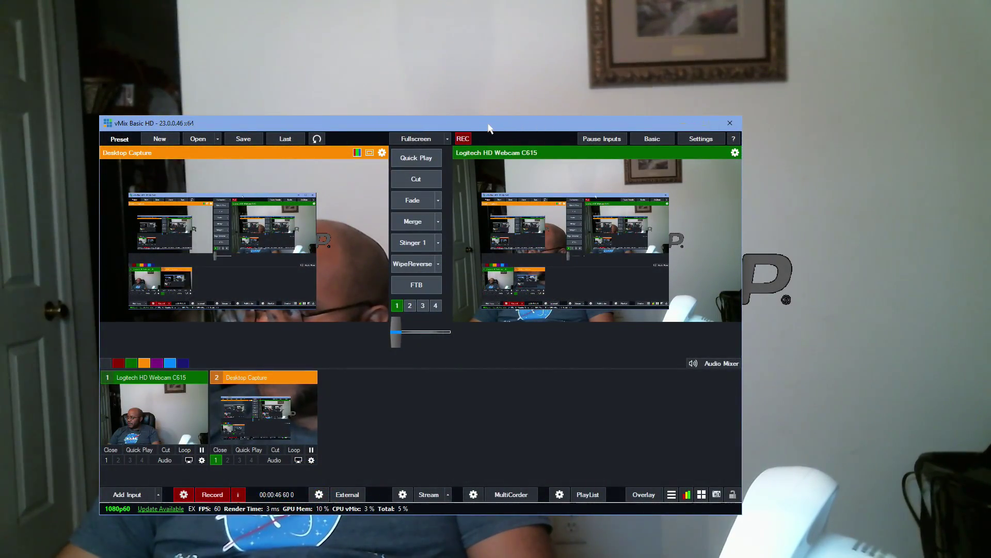
# Shift the vMix window left to confirm the EasyWorship lyrics appear keyed over the webcam
pyautogui.moveTo(489, 128); pyautogui.dragTo(79, 143)
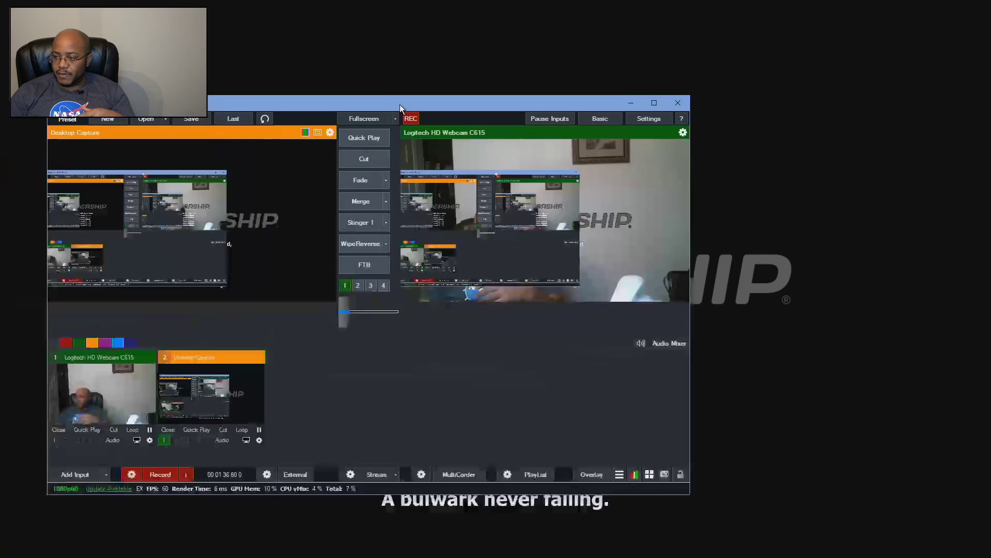
# Turn off input 2's overlay 1 and cut the Desktop Capture to vMix's live output
pyautogui.moveTo(400, 104); pyautogui.dragTo(534, 105)
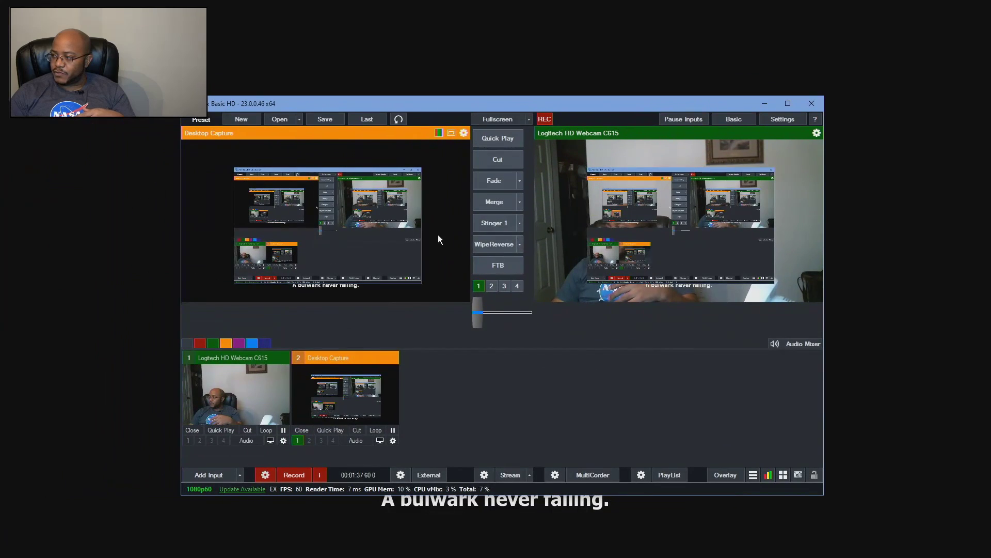
pyautogui.click(299, 440)
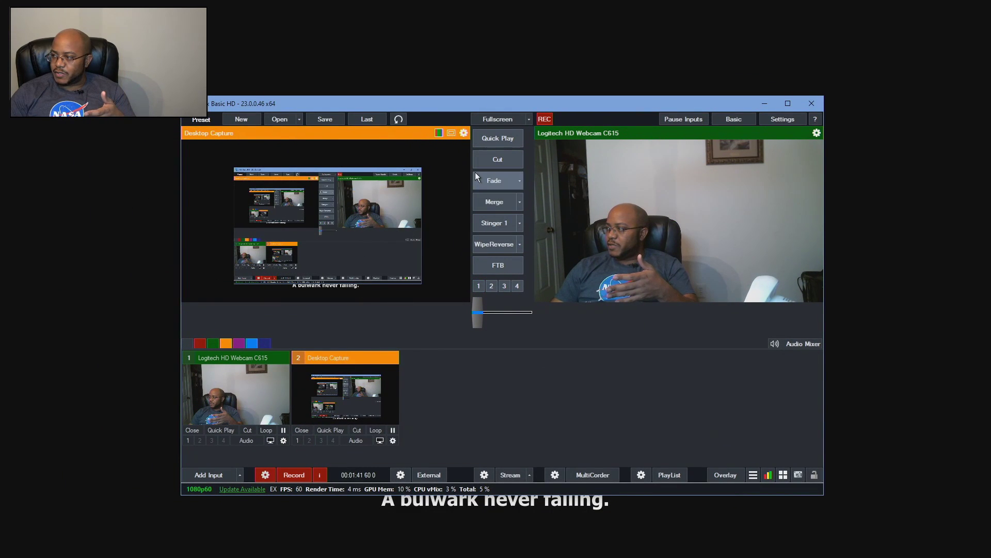
pyautogui.click(498, 161)
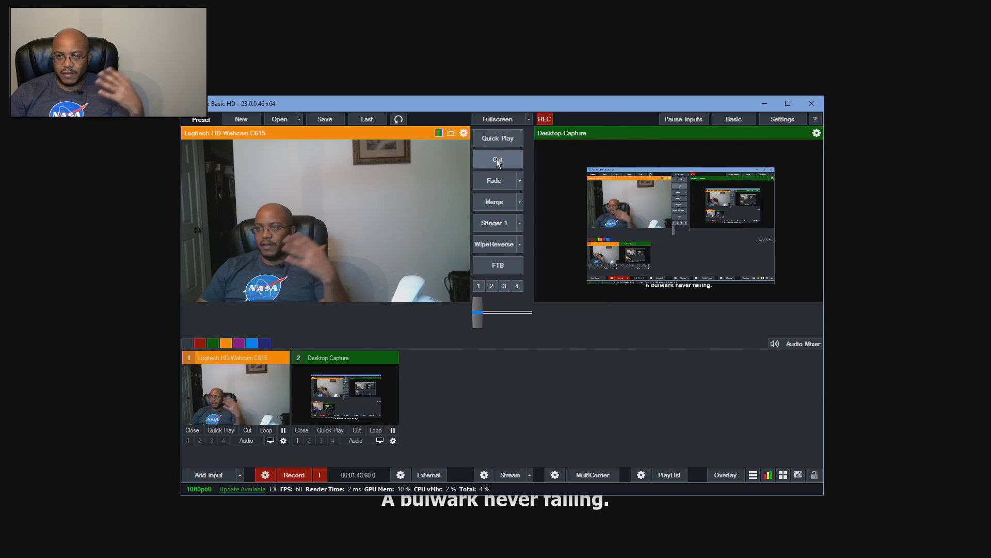